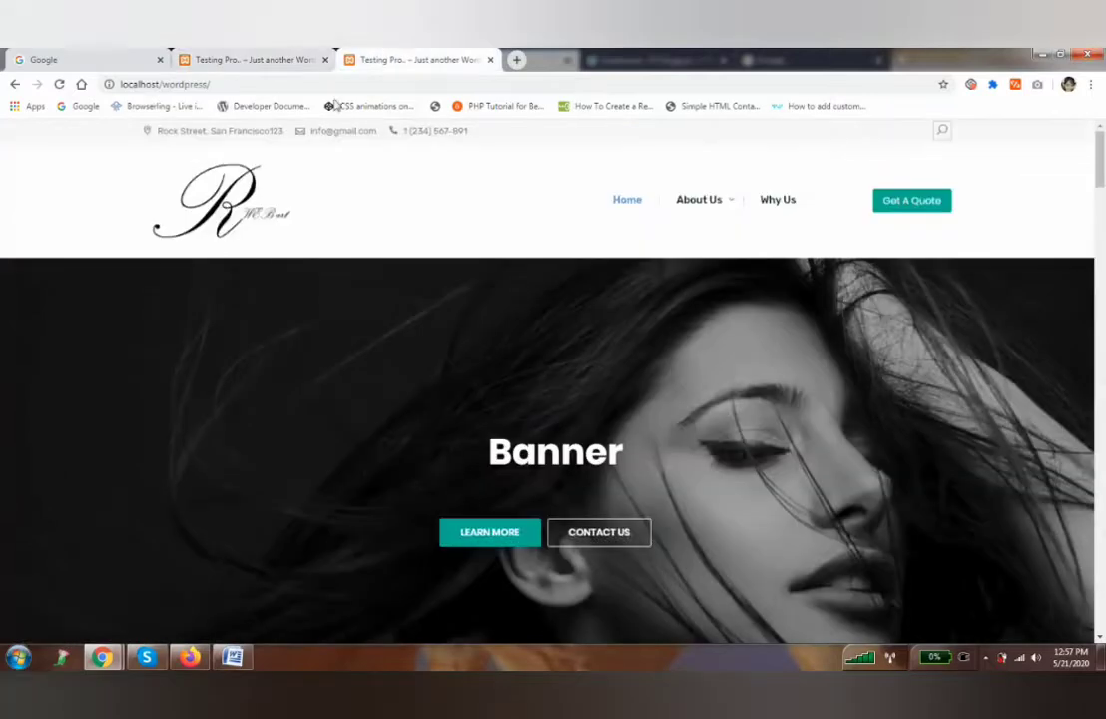
# Go to the site's wp-admin login page by appending wp-admin to the address.
pyautogui.click(273, 86)
pyautogui.click(273, 86)
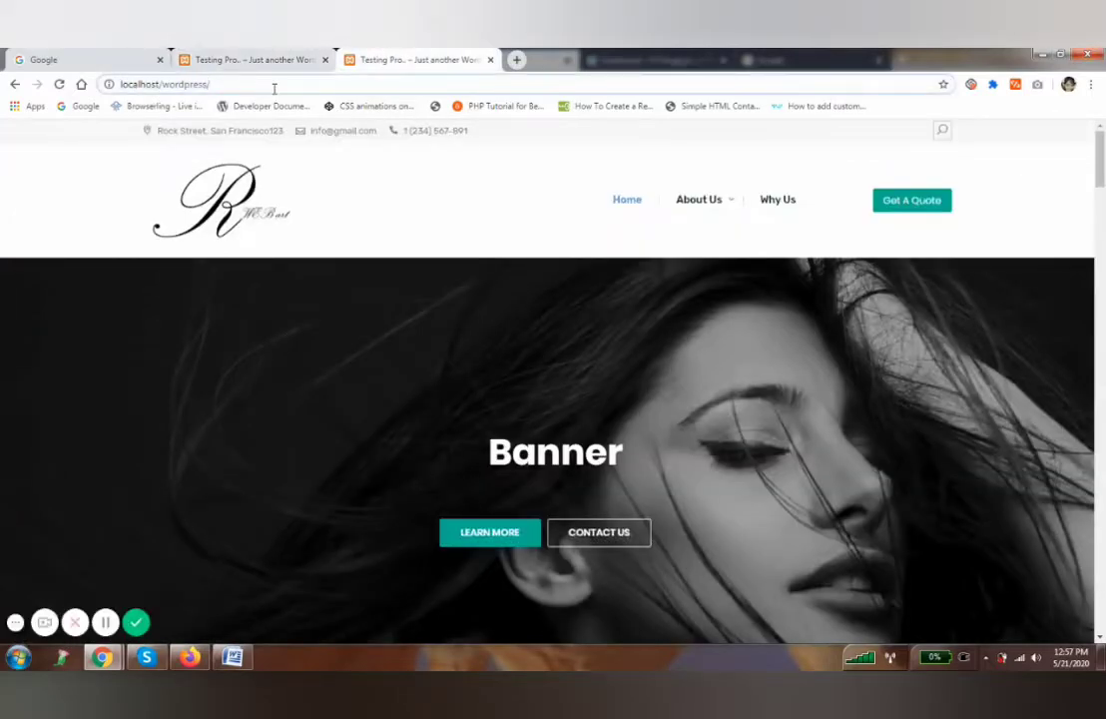
pyautogui.write('wp-admin')
pyautogui.press('Return')
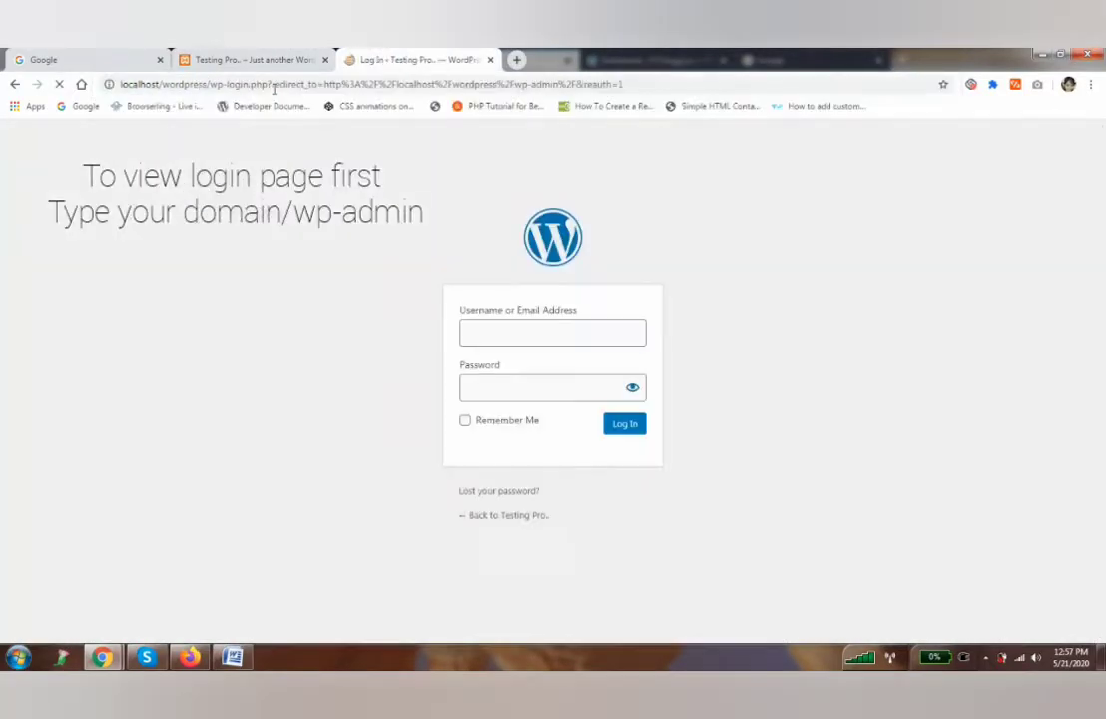
# Log in with the admin username and password, then open the live site in a background tab.
pyautogui.write('admin')
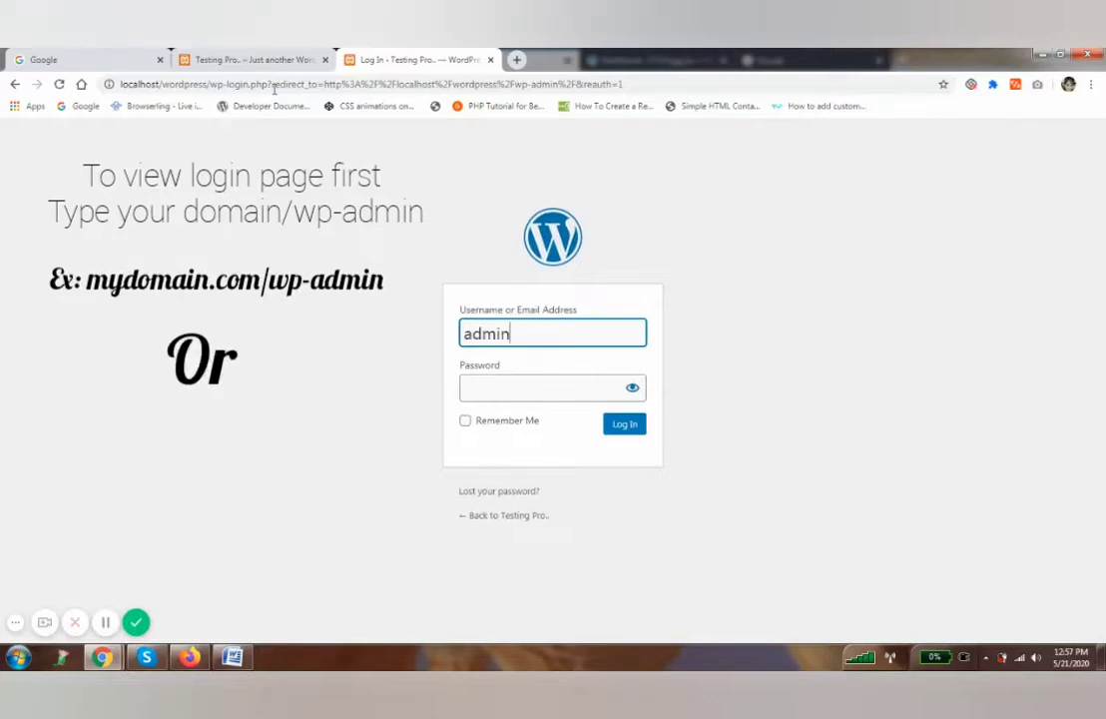
pyautogui.press('Tab')
pyautogui.write('a')
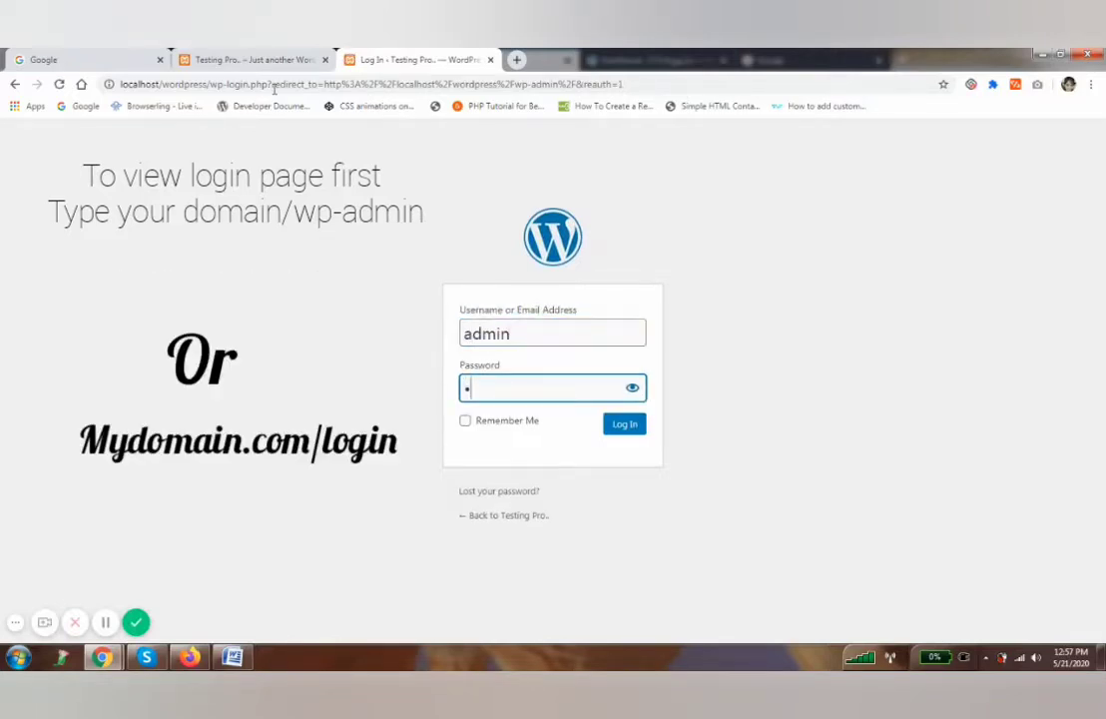
pyautogui.write('dmin@123')
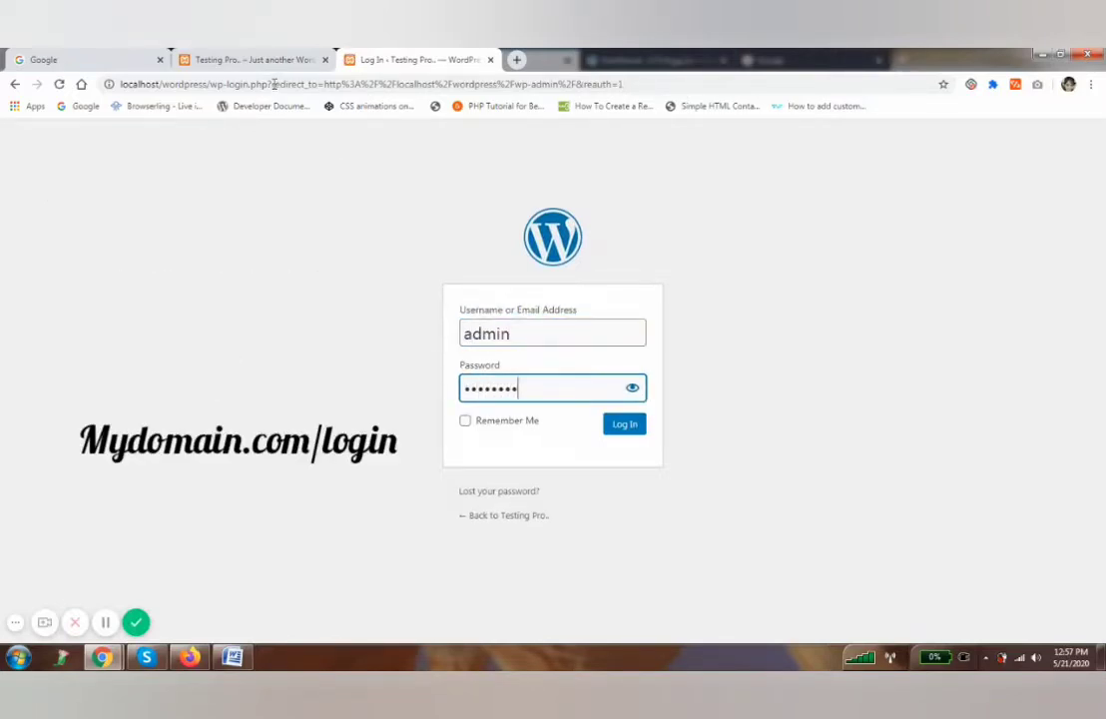
pyautogui.press('Return')
pyautogui.moveTo(49, 129)
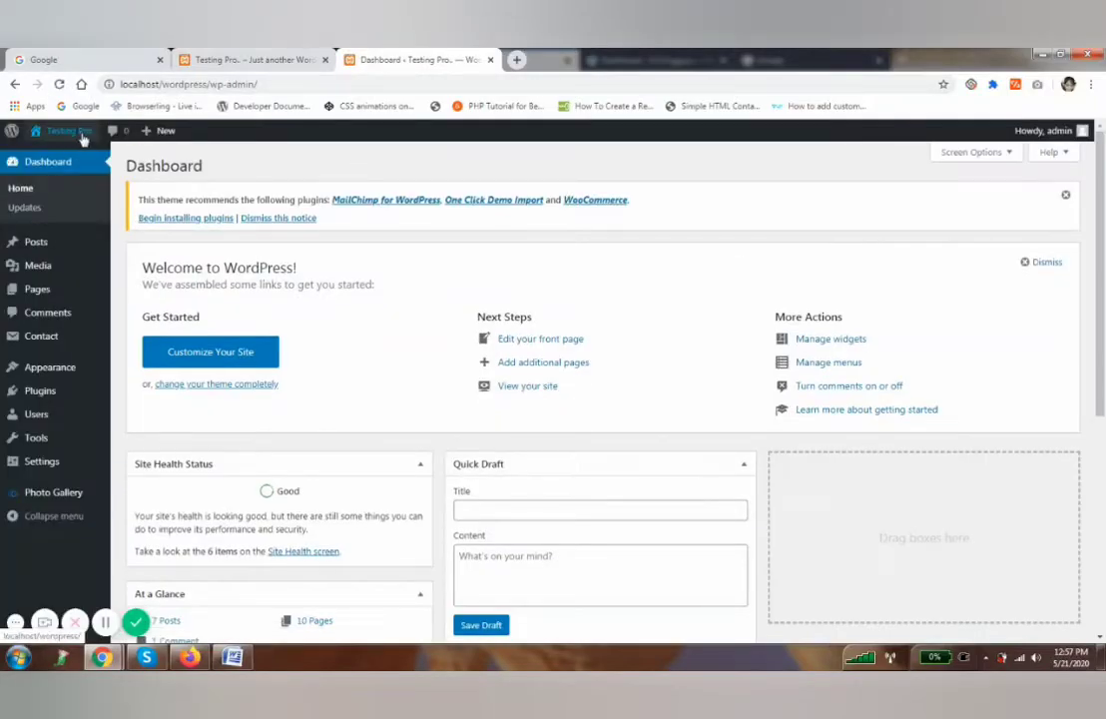
pyautogui.middleClick(49, 157)
# Open the About Us and Why Us pages in tabs, then open About Us in the block editor.
pyautogui.click(579, 58)
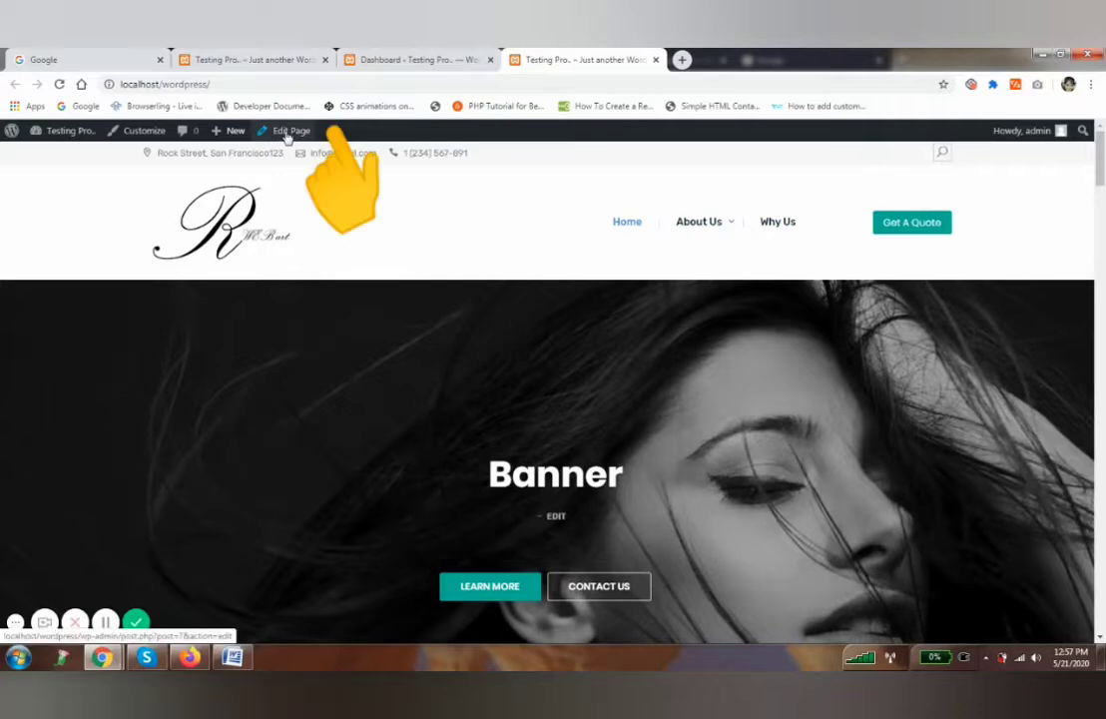
pyautogui.middleClick(691, 223)
pyautogui.middleClick(783, 225)
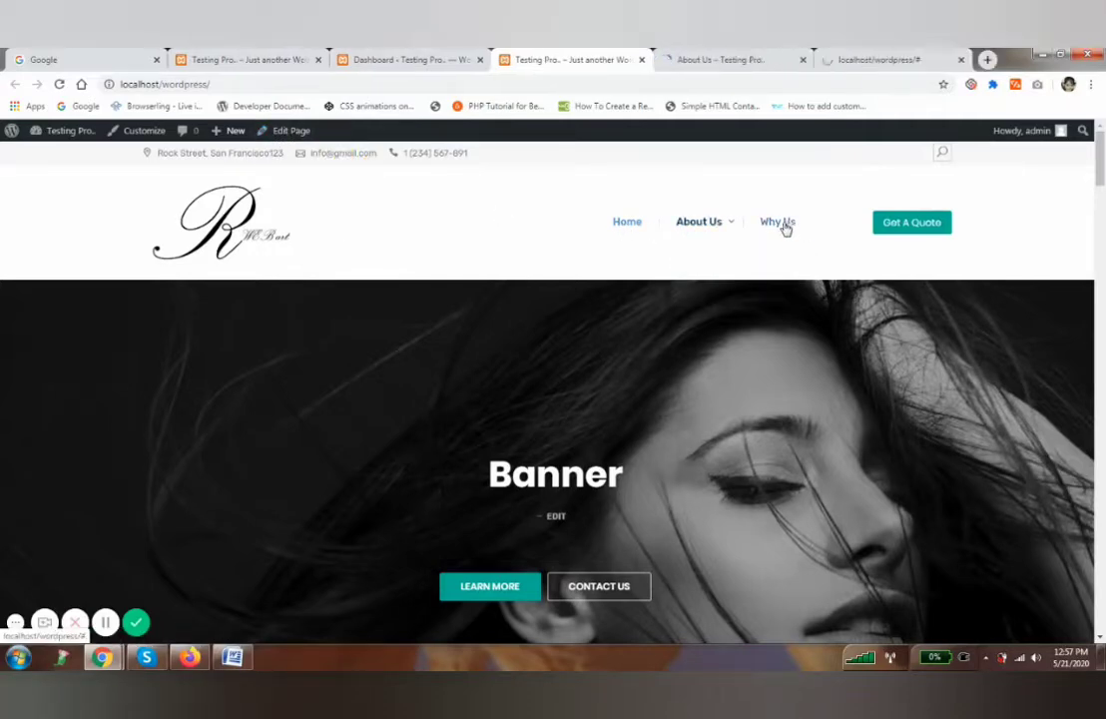
pyautogui.click(719, 58)
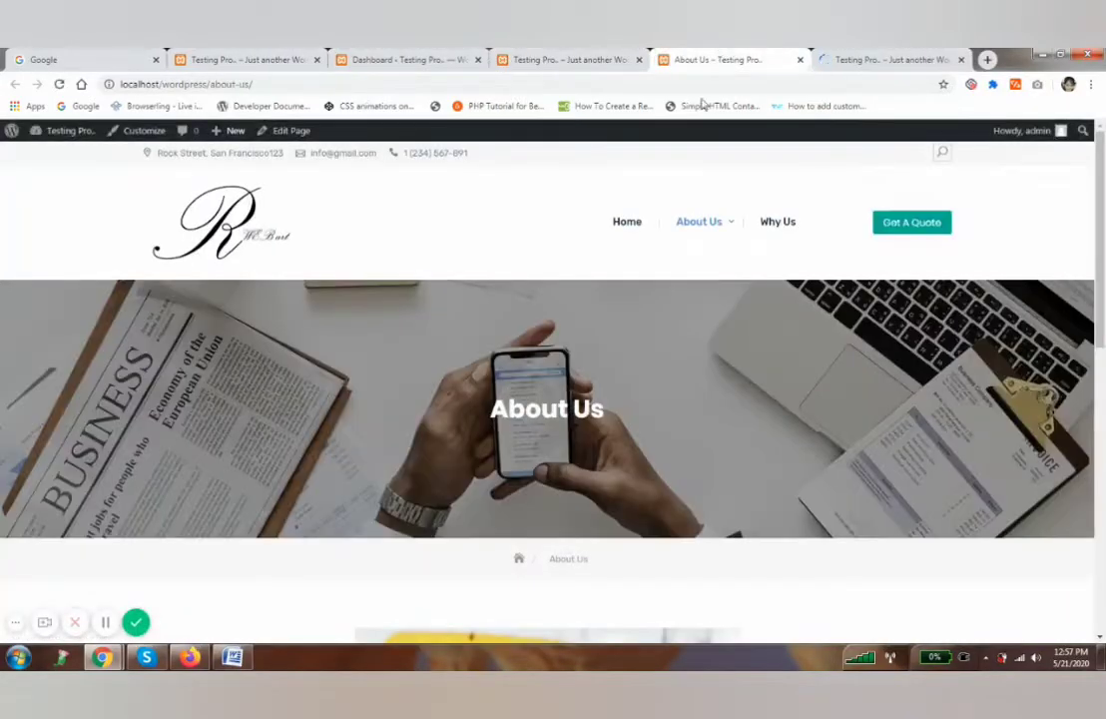
pyautogui.click(838, 58)
pyautogui.click(689, 59)
pyautogui.click(292, 131)
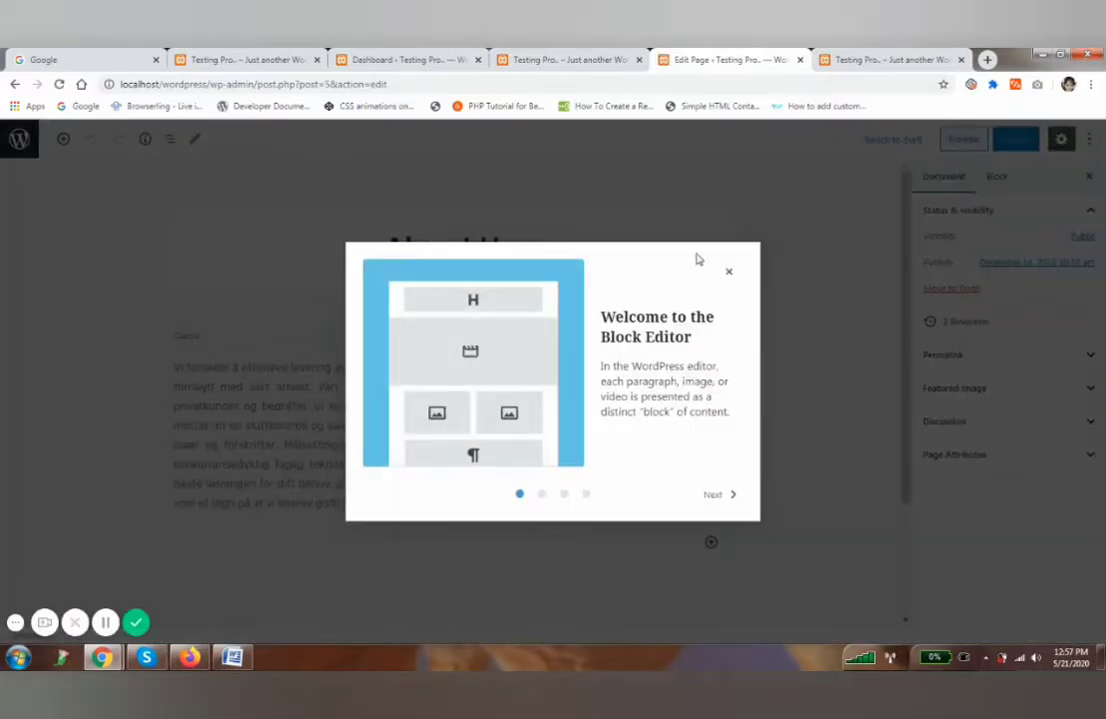
# Dismiss the welcome guide and insert a Classic block from Formatting below the Norwegian text.
pyautogui.click(729, 274)
pyautogui.scroll(-2, 356, 361)
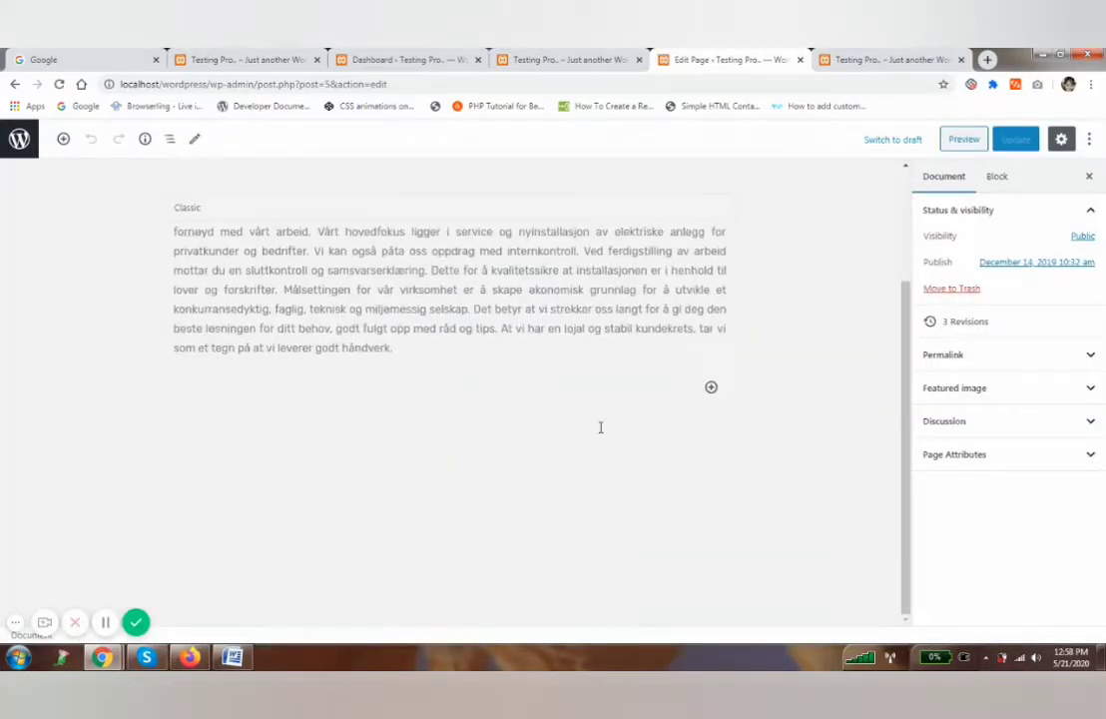
pyautogui.scroll(3, 383, 368)
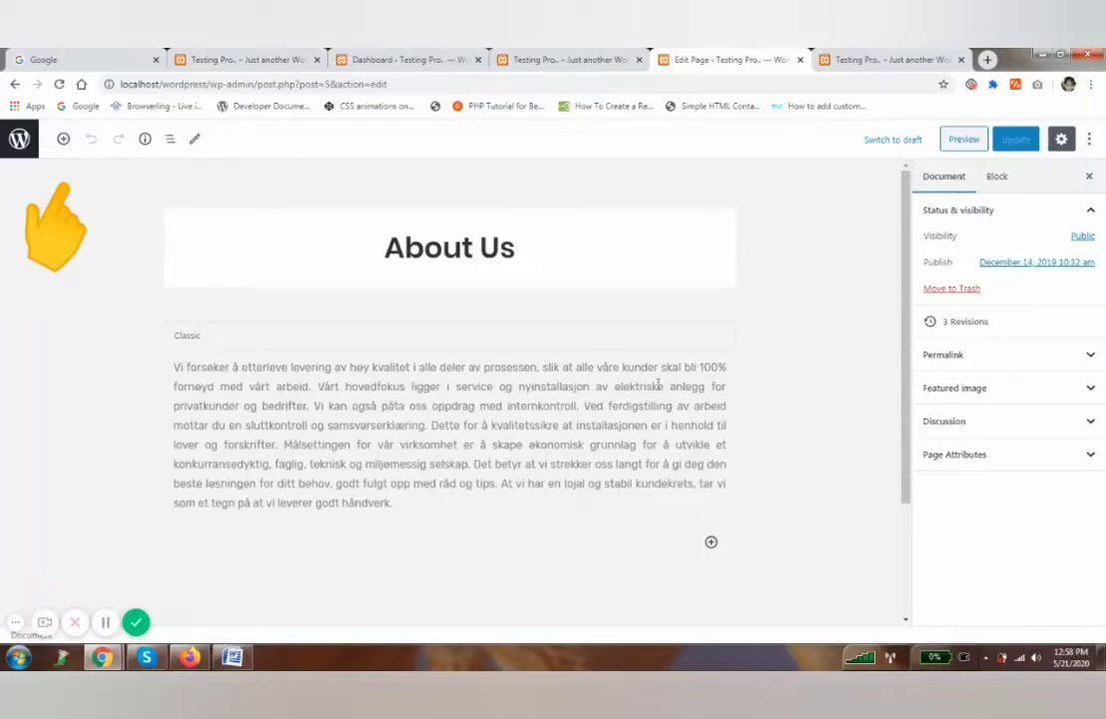
pyautogui.click(64, 140)
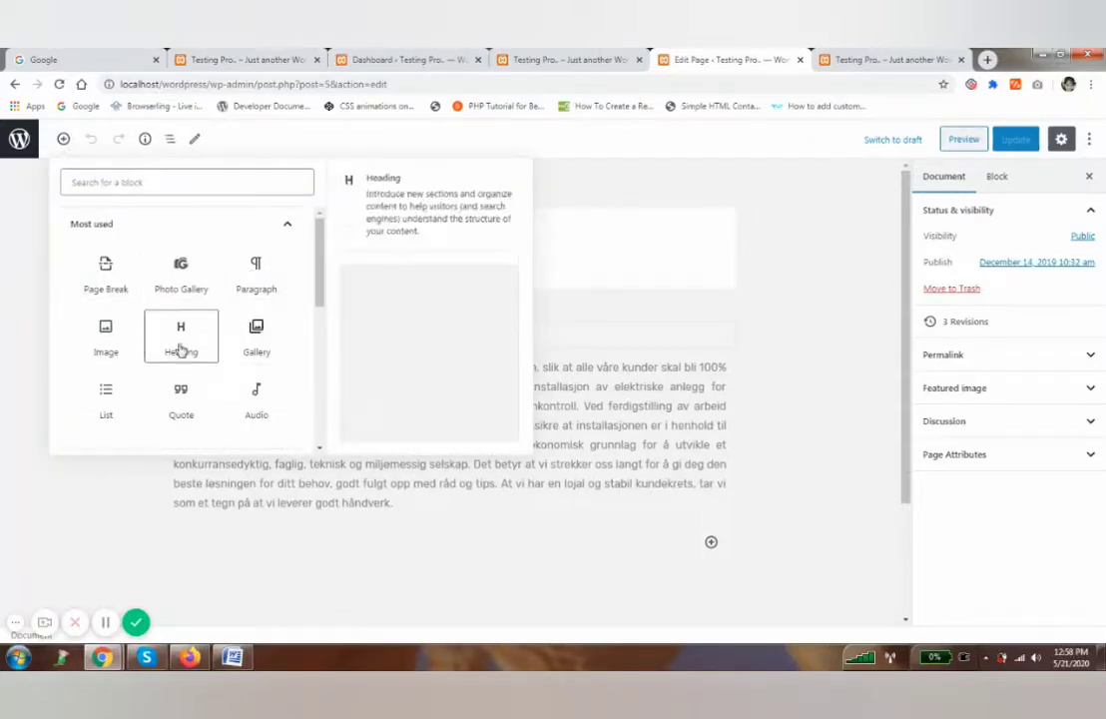
pyautogui.scroll(-3, 170, 359)
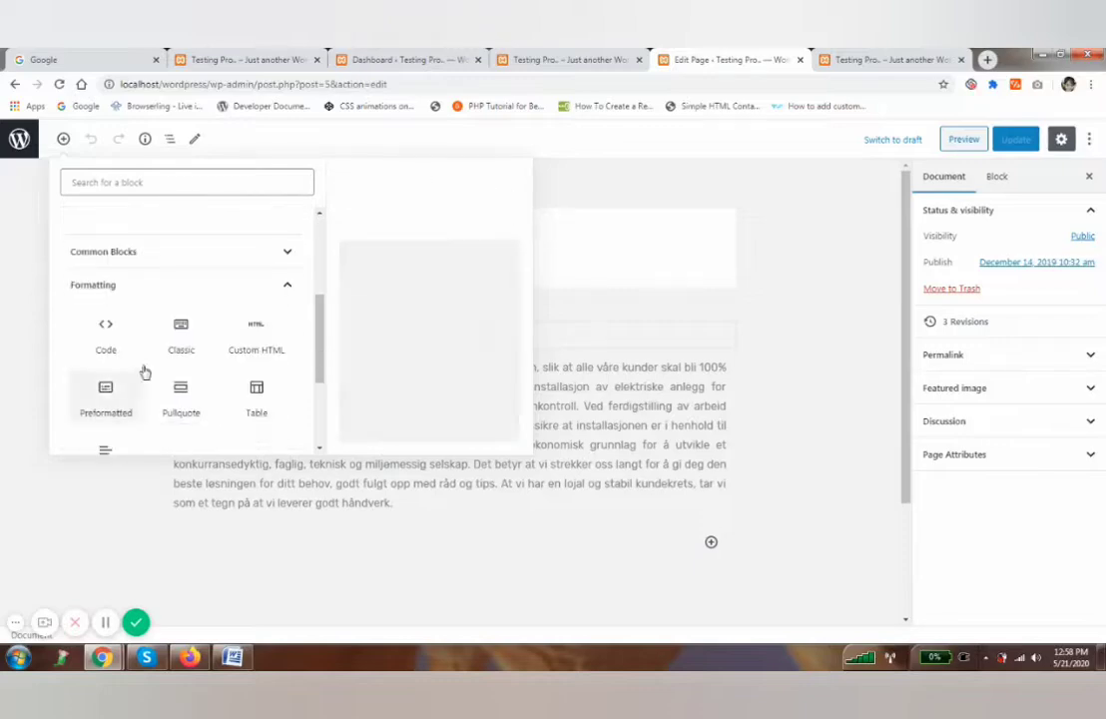
pyautogui.scroll(-1, 145, 372)
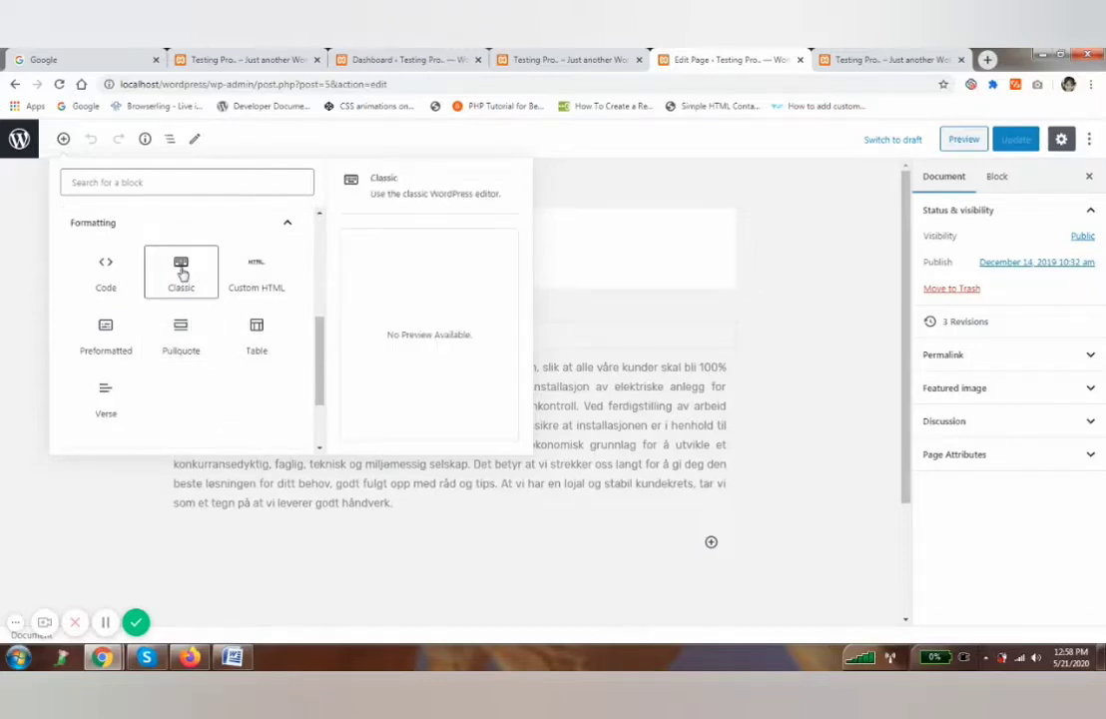
pyautogui.click(183, 274)
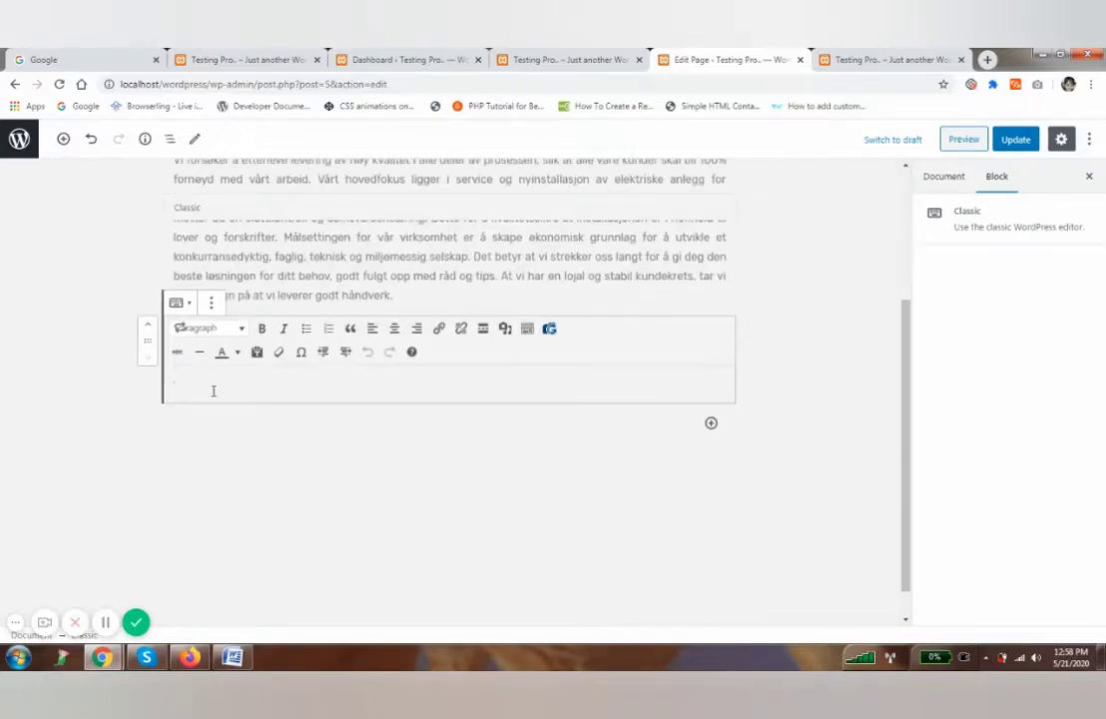
# Copy the paragraph's opening lines into the new Classic block.
pyautogui.scroll(2, 228, 295)
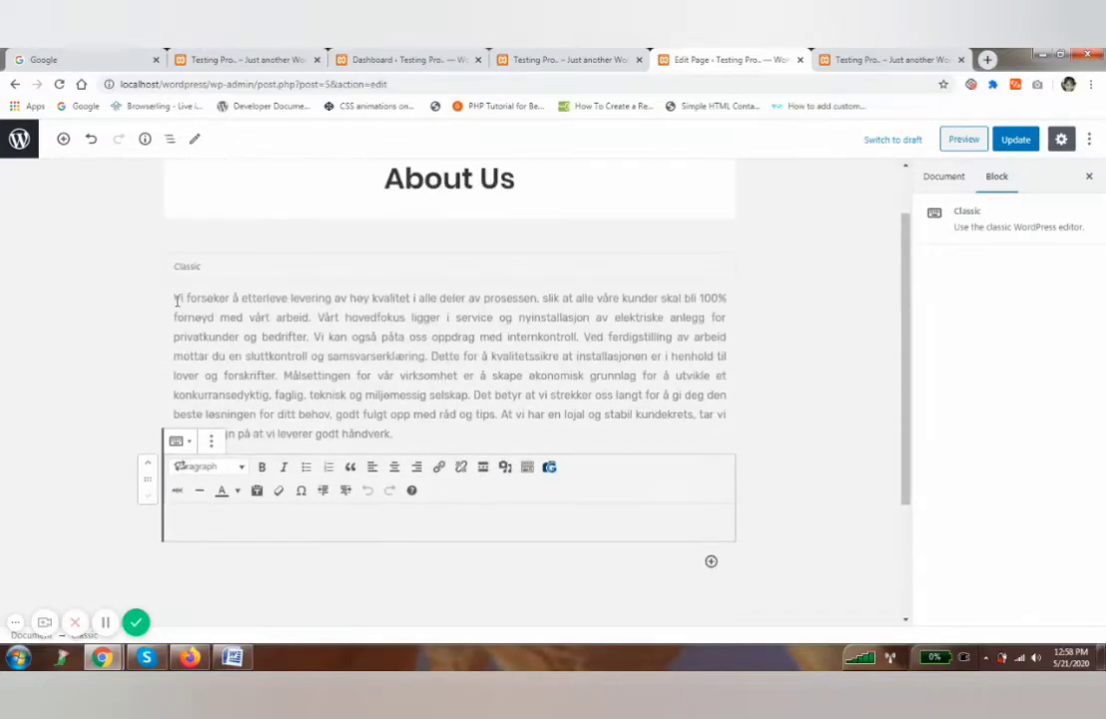
pyautogui.moveTo(175, 300); pyautogui.dragTo(459, 343)
pyautogui.hotkey('ctrl', 'c')
pyautogui.click(343, 491)
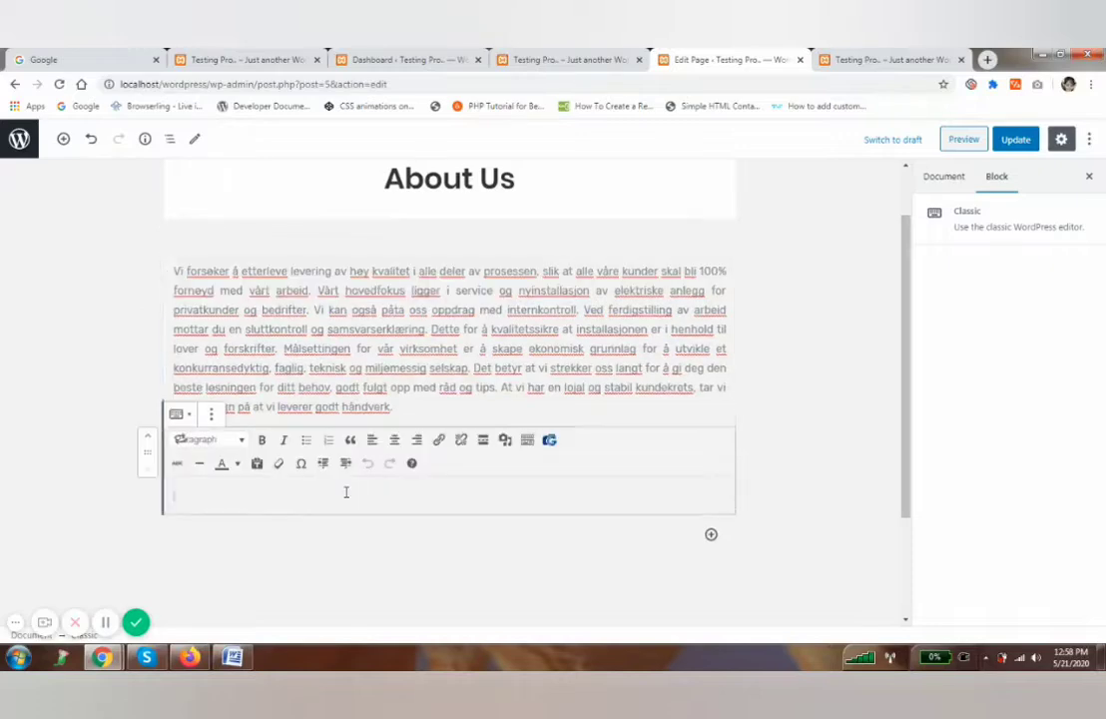
pyautogui.scroll(-2, 344, 491)
pyautogui.hotkey('ctrl', 'v')
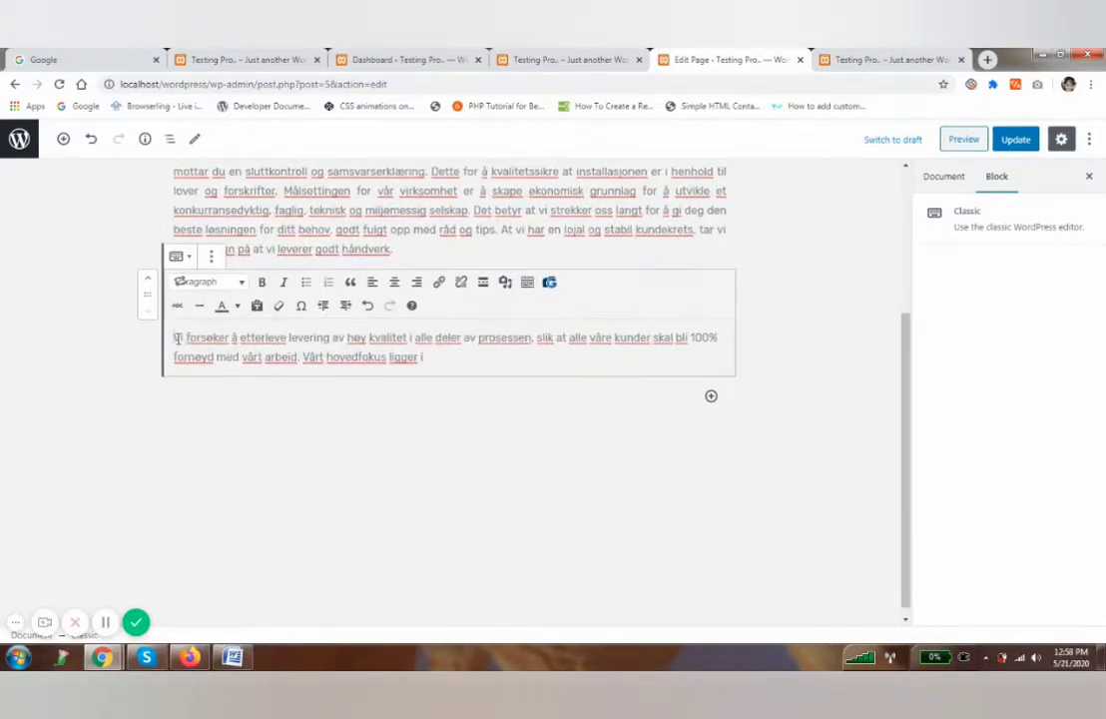
# Make the pasted lines a right-aligned blockquote, update the page, and view it.
pyautogui.moveTo(177, 338); pyautogui.dragTo(431, 356)
pyautogui.click(394, 282)
pyautogui.click(416, 282)
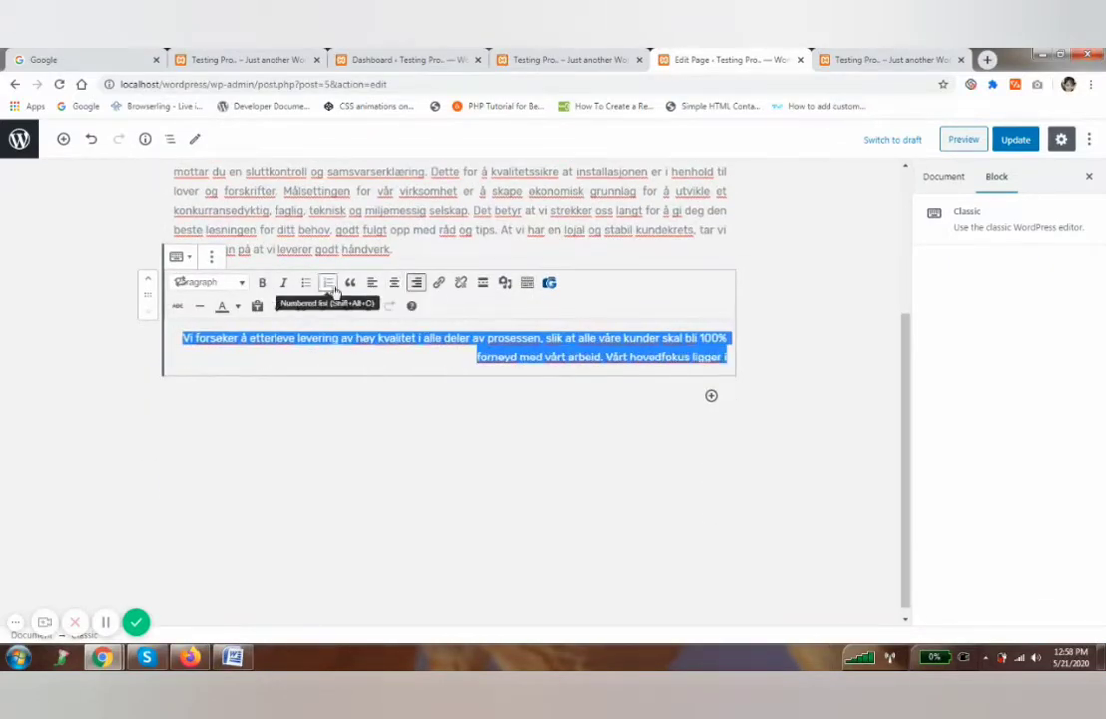
pyautogui.click(350, 283)
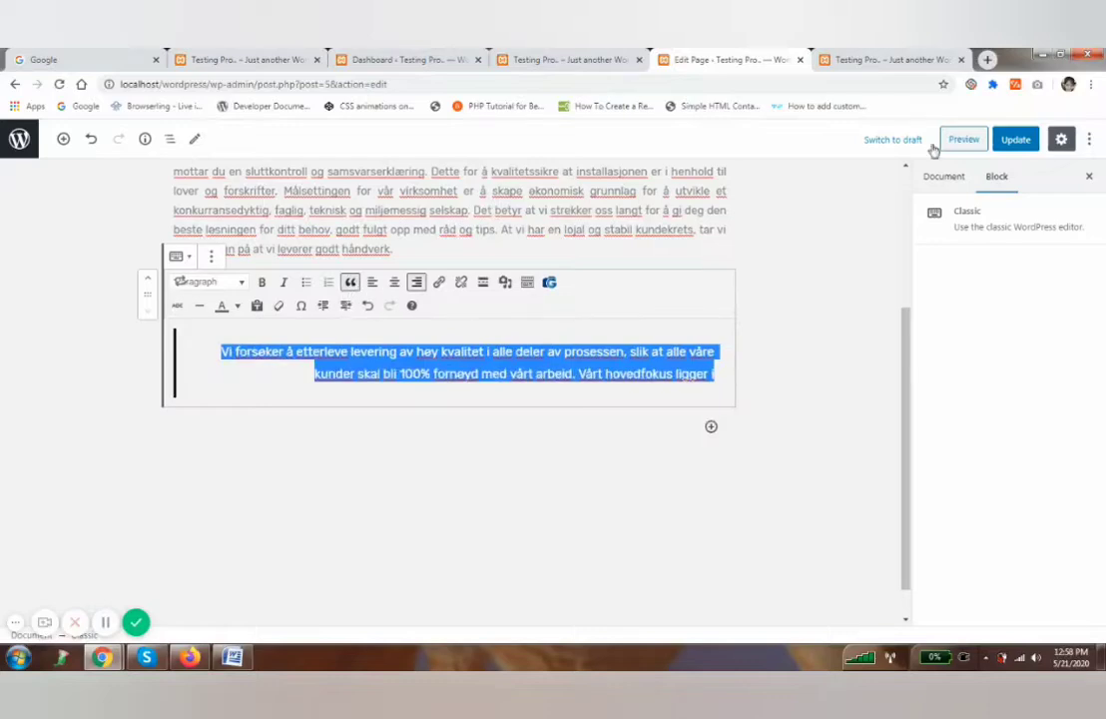
pyautogui.click(1015, 140)
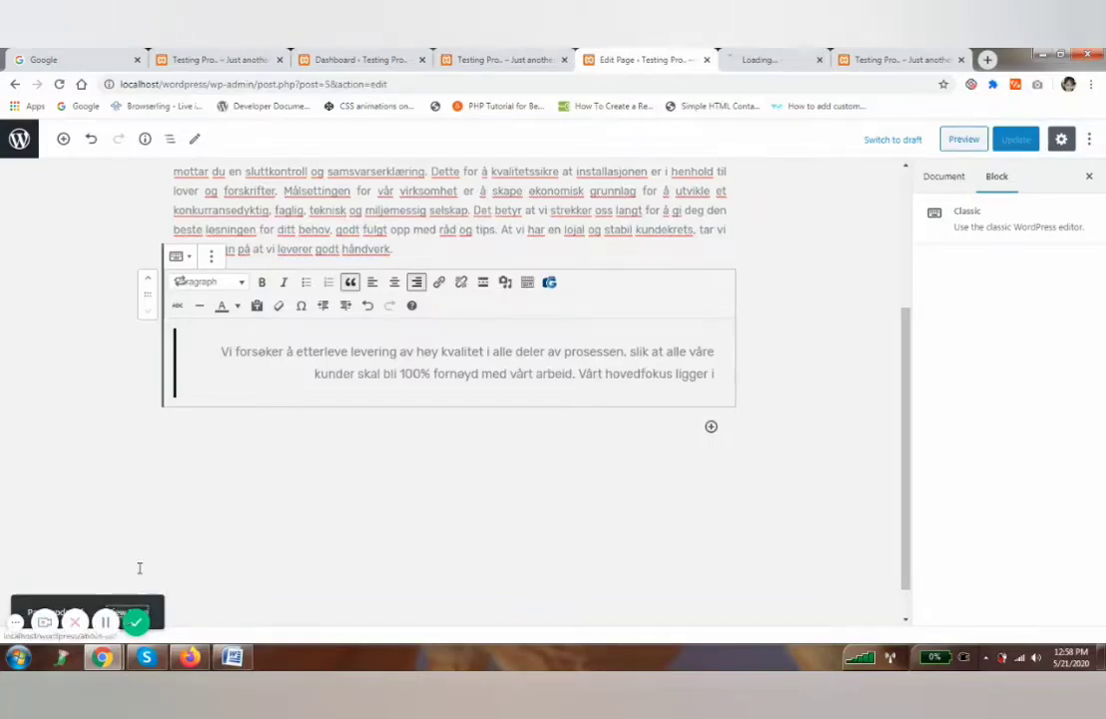
pyautogui.click(732, 57)
# Check the right-aligned quote on the live About Us page, then return to the Dashboard.
pyautogui.scroll(-10, 571, 360)
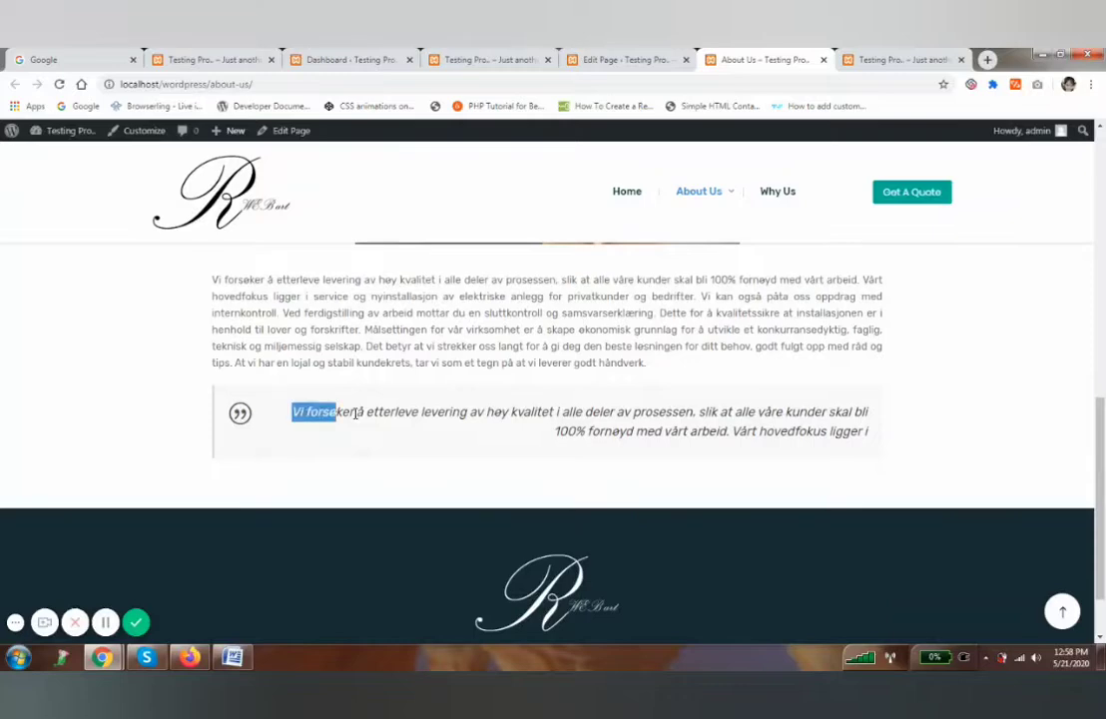
pyautogui.moveTo(355, 413); pyautogui.dragTo(847, 429)
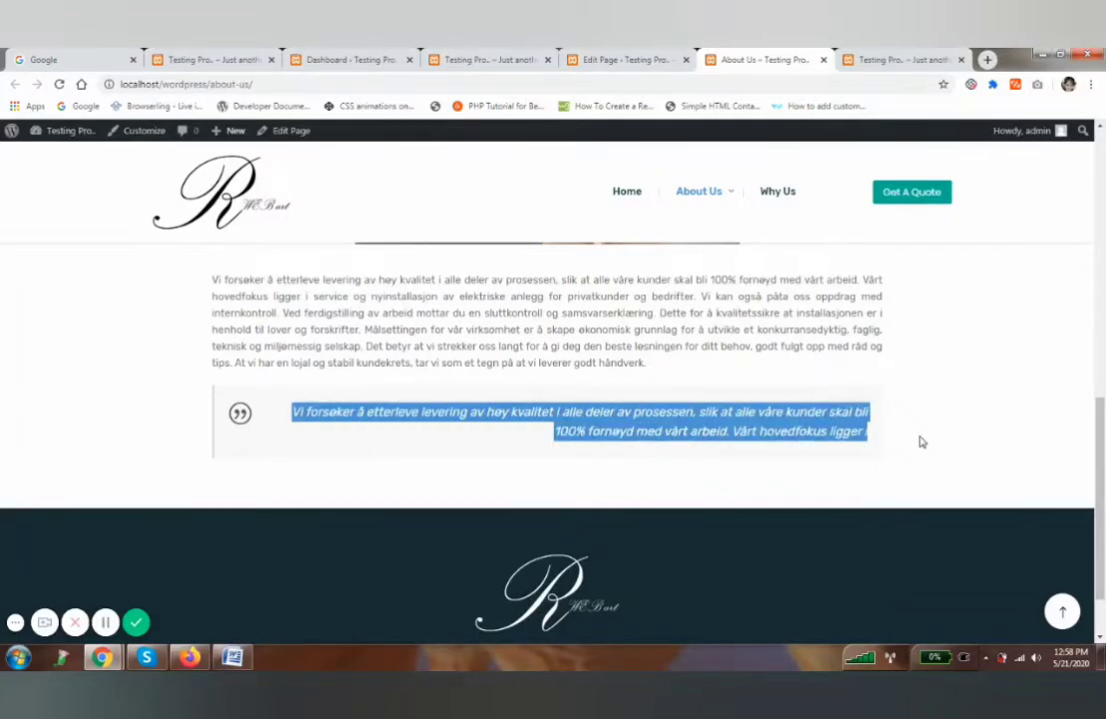
pyautogui.click(479, 59)
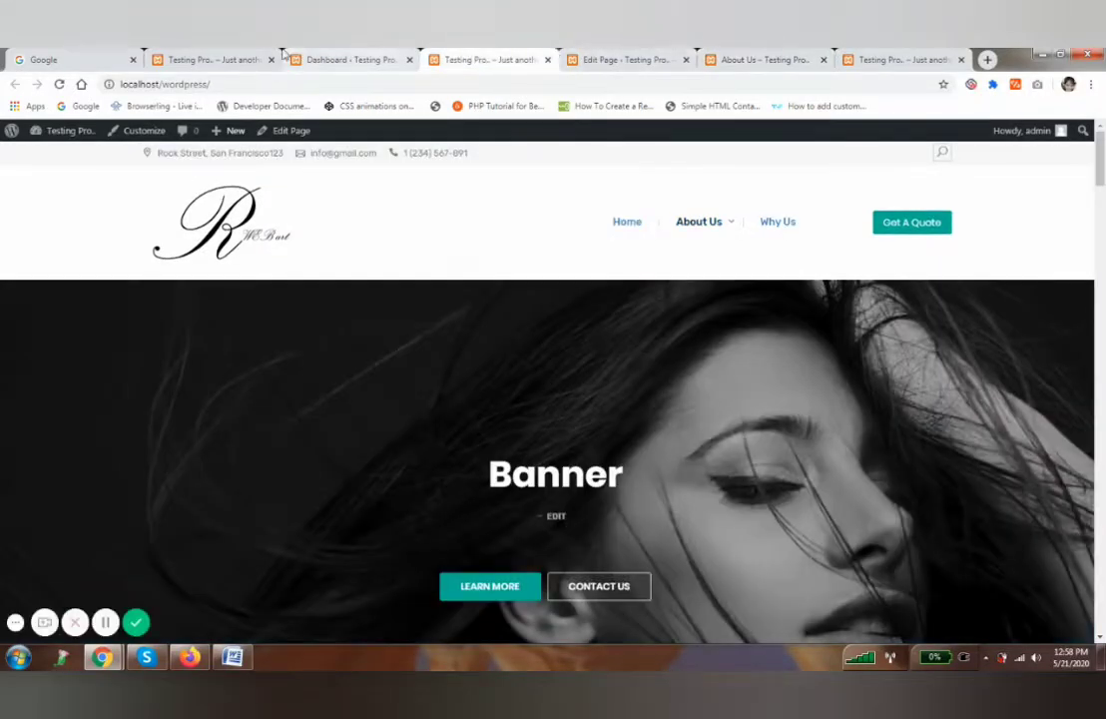
pyautogui.click(290, 58)
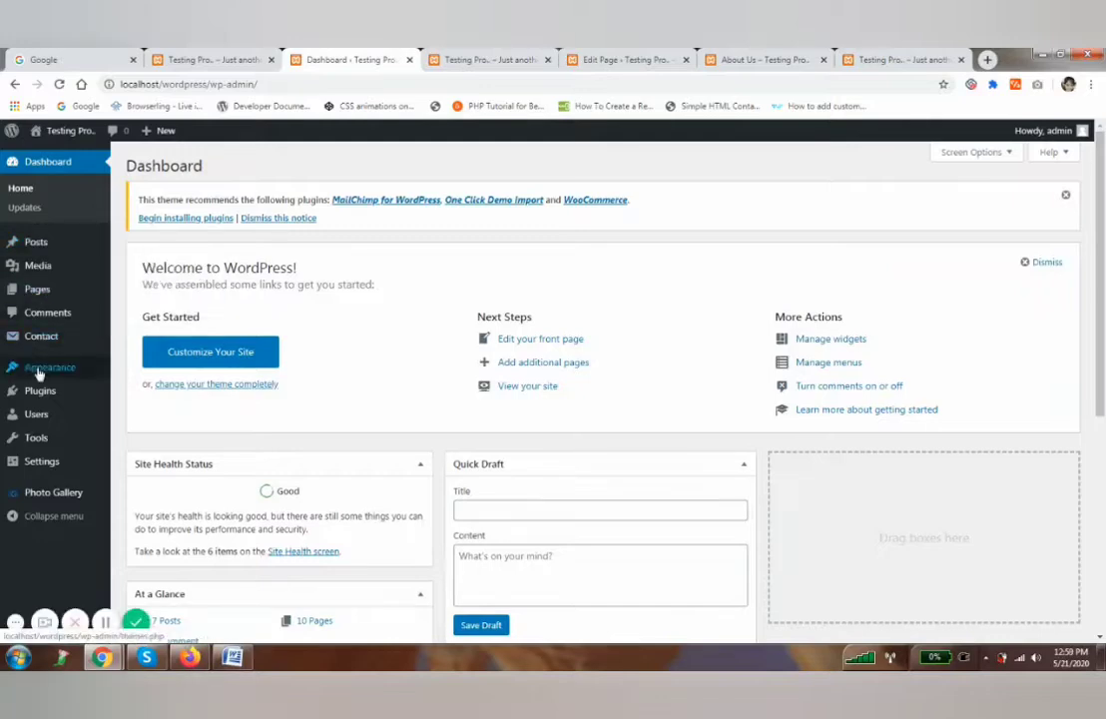
# Open the About Us editor from the Pages list in a new tab, review it, then switch to the live site.
pyautogui.click(37, 288)
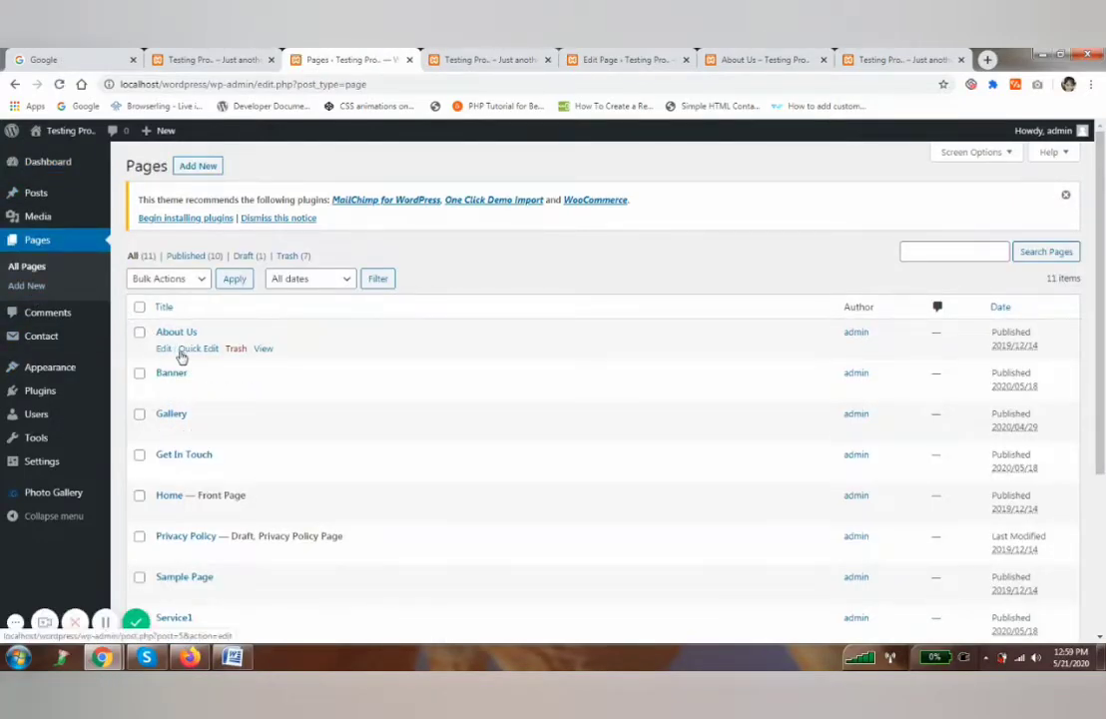
pyautogui.middleClick(163, 348)
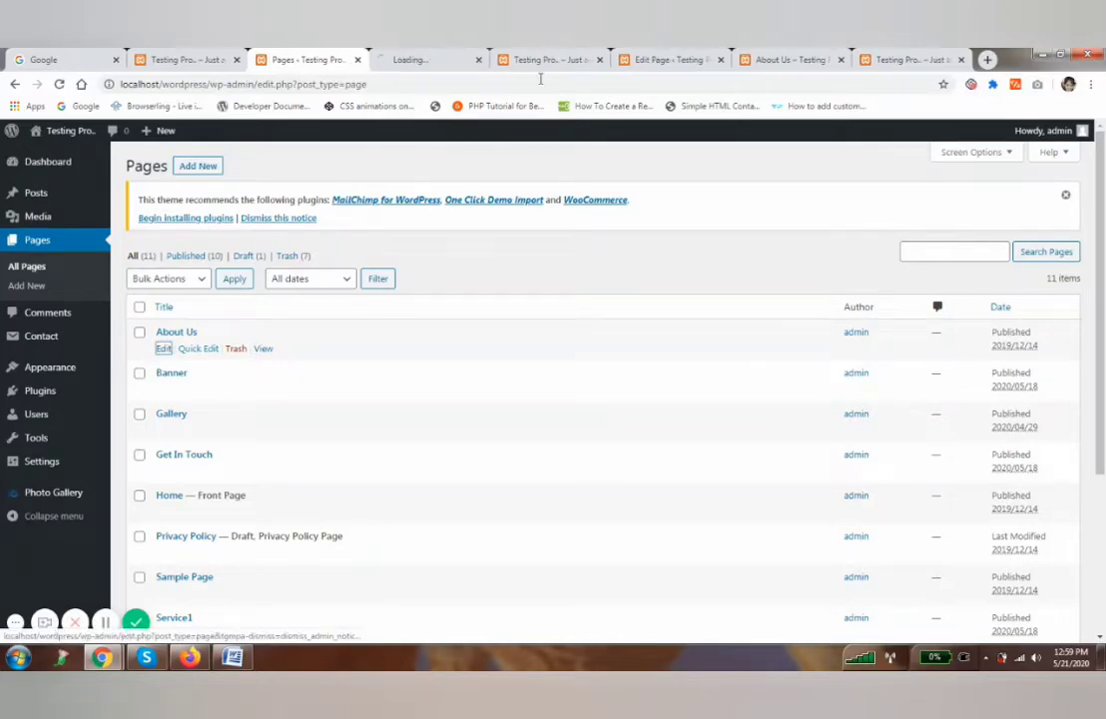
pyautogui.click(450, 59)
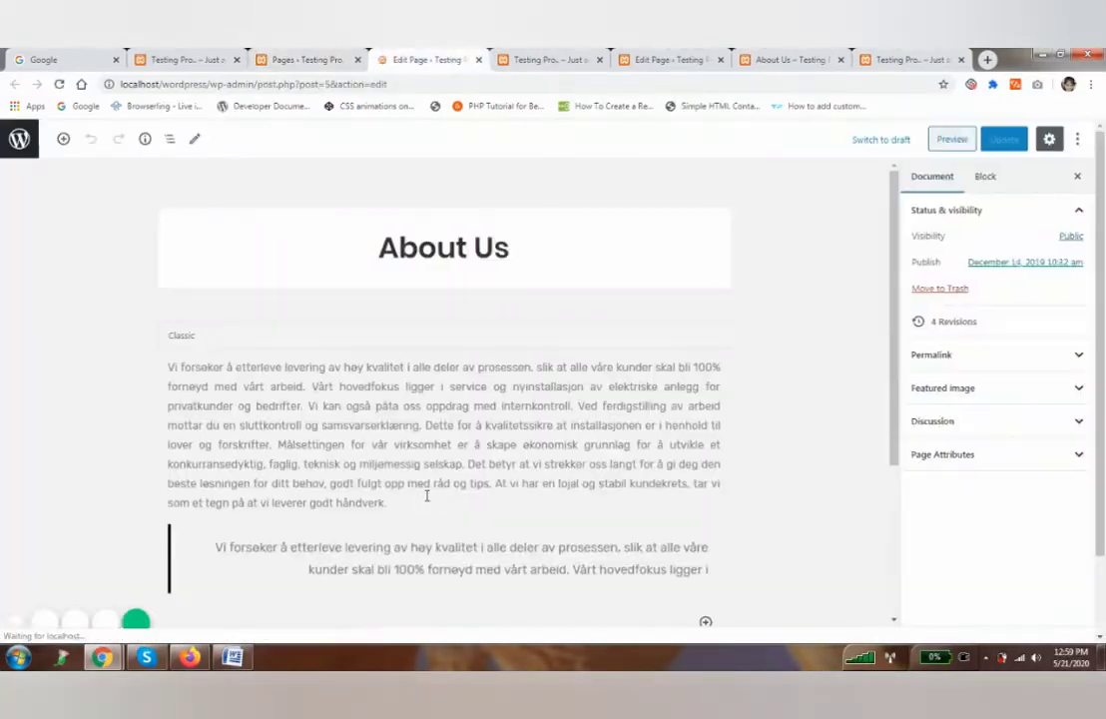
pyautogui.scroll(-3, 426, 496)
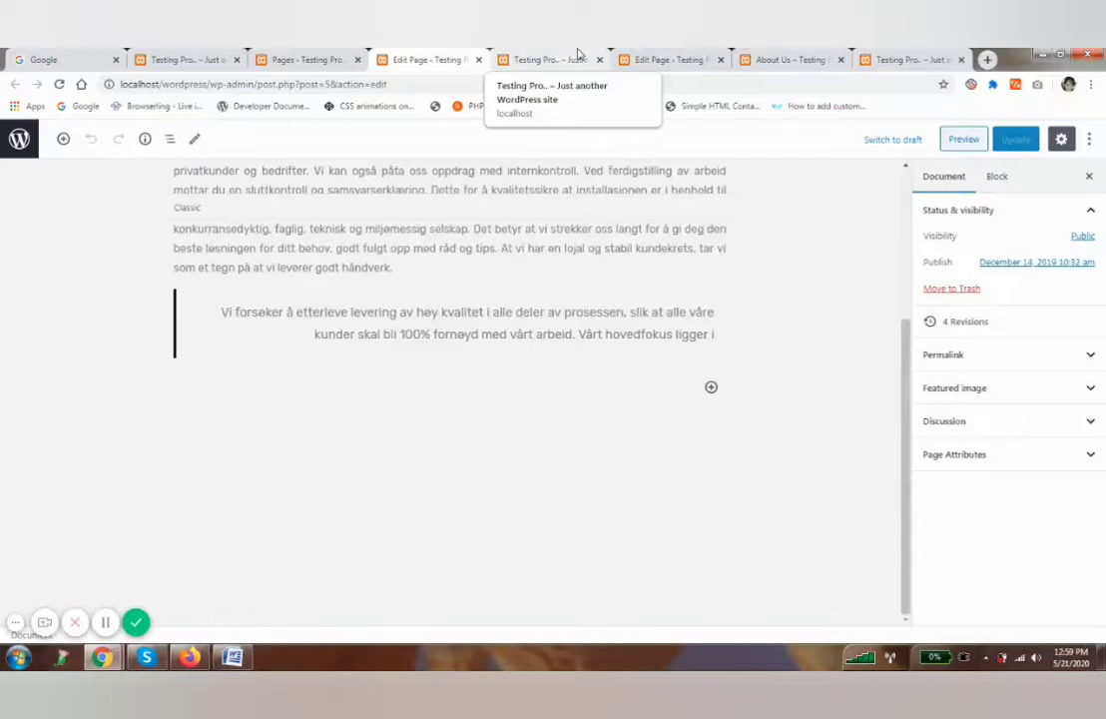
pyautogui.click(577, 53)
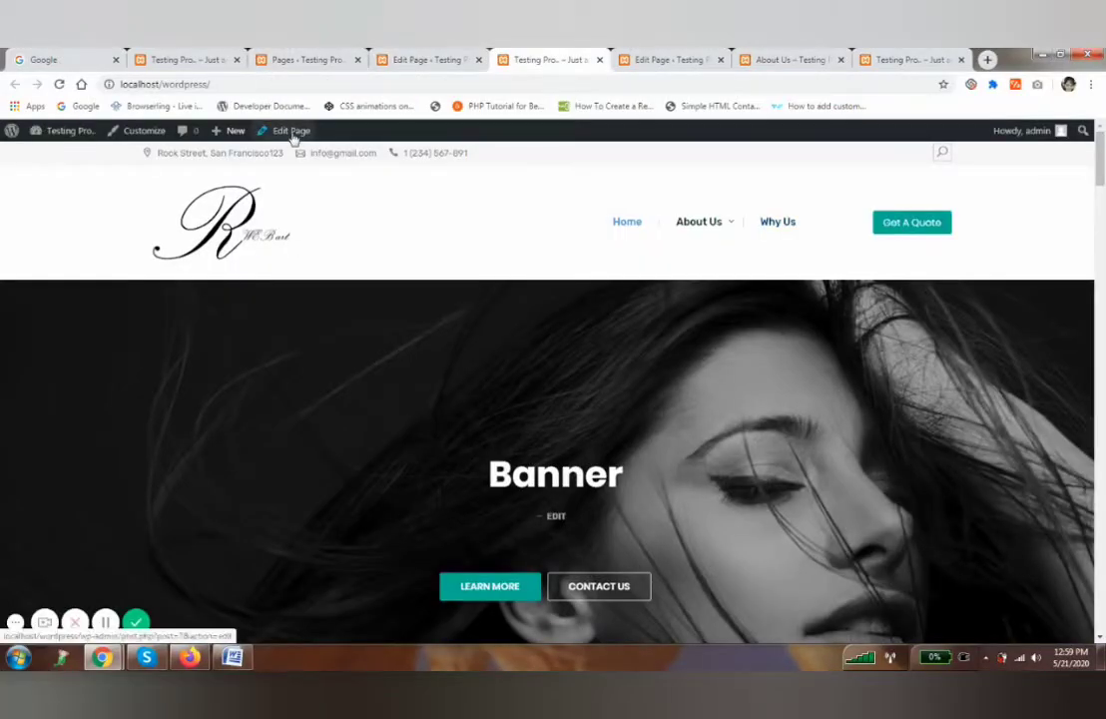
# Add a 'Front page' heading to the Home page, update it, and view the live page.
pyautogui.click(291, 131)
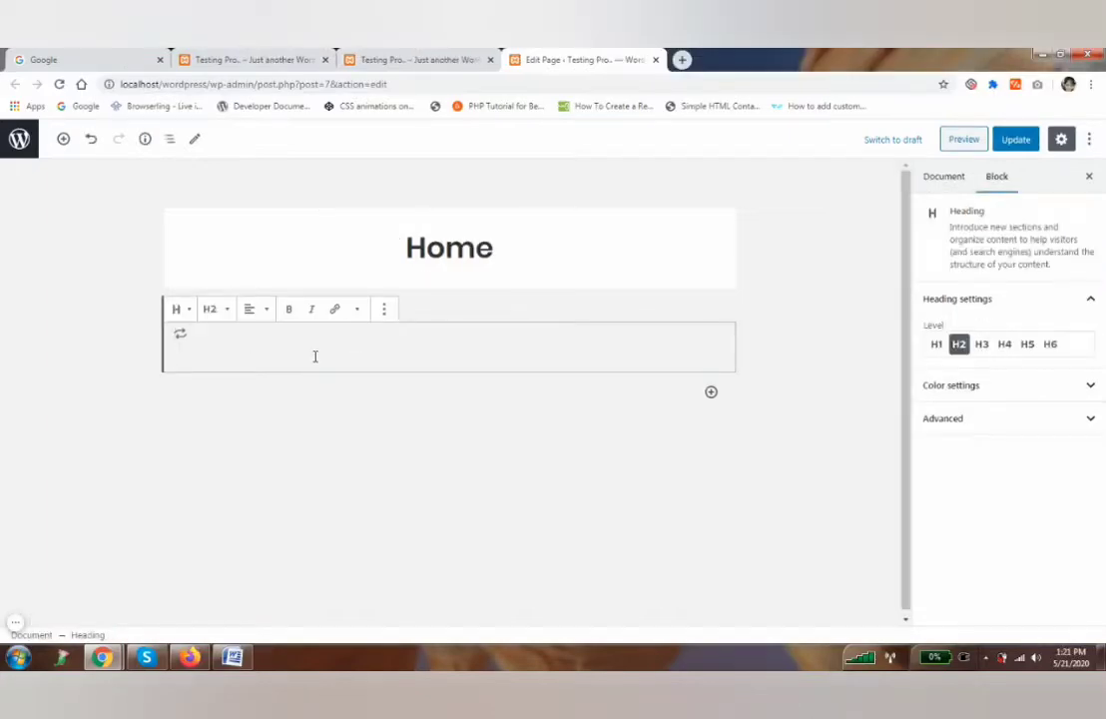
pyautogui.write('Front page')
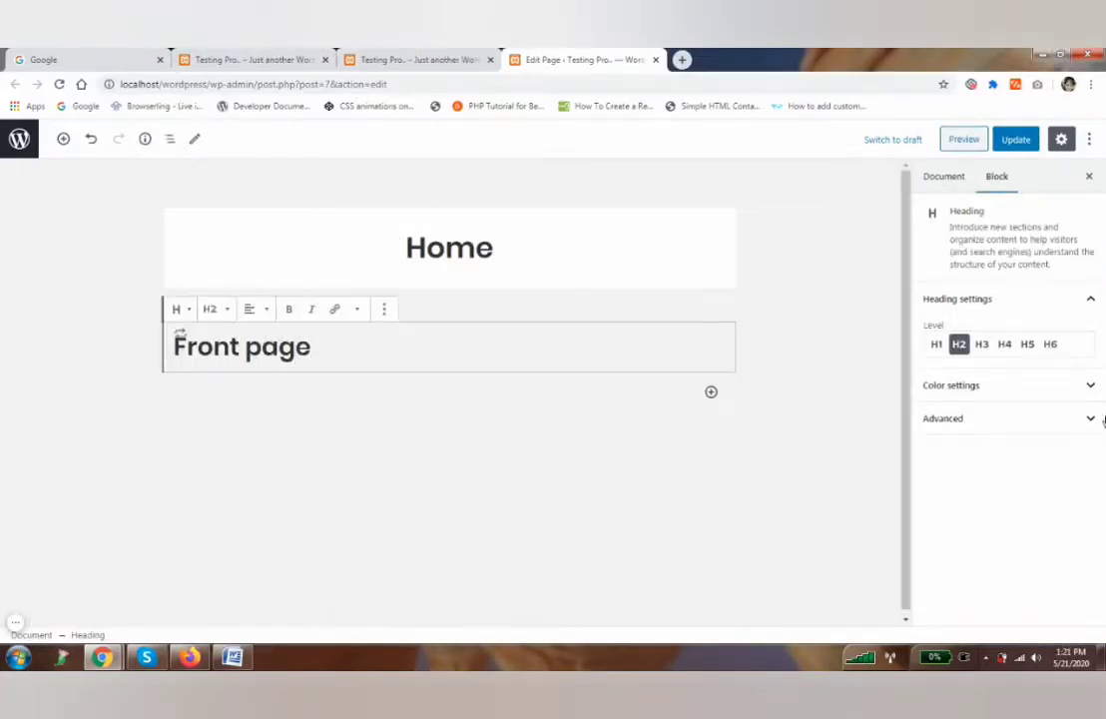
pyautogui.click(937, 178)
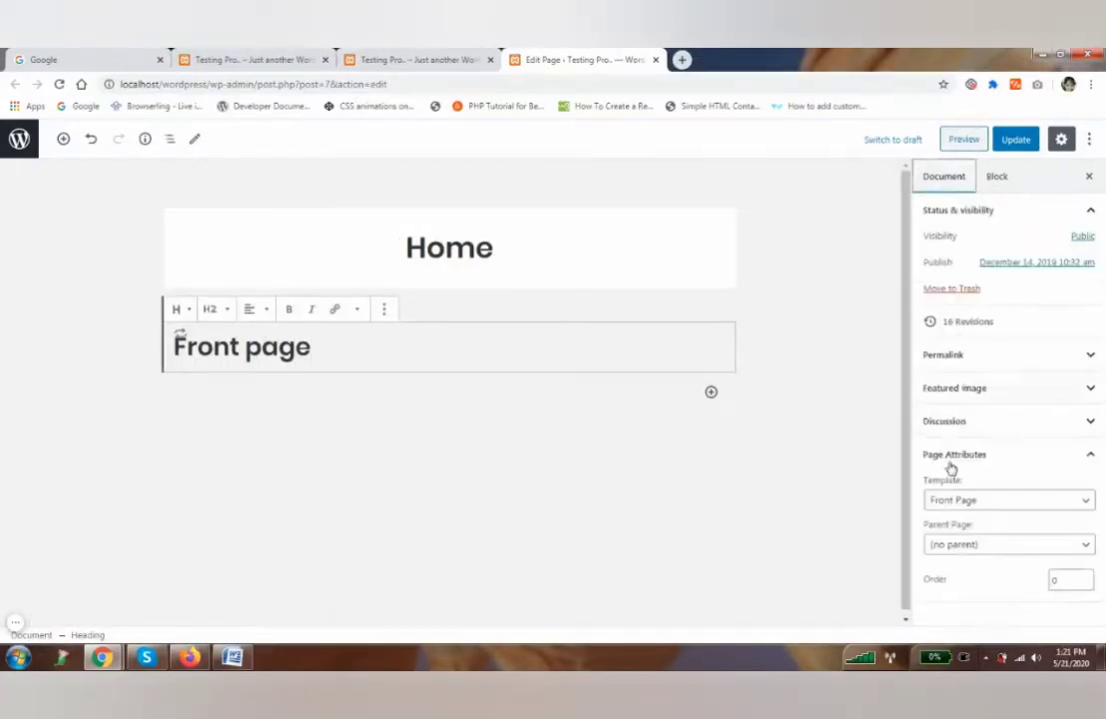
pyautogui.click(1016, 140)
pyautogui.click(128, 611)
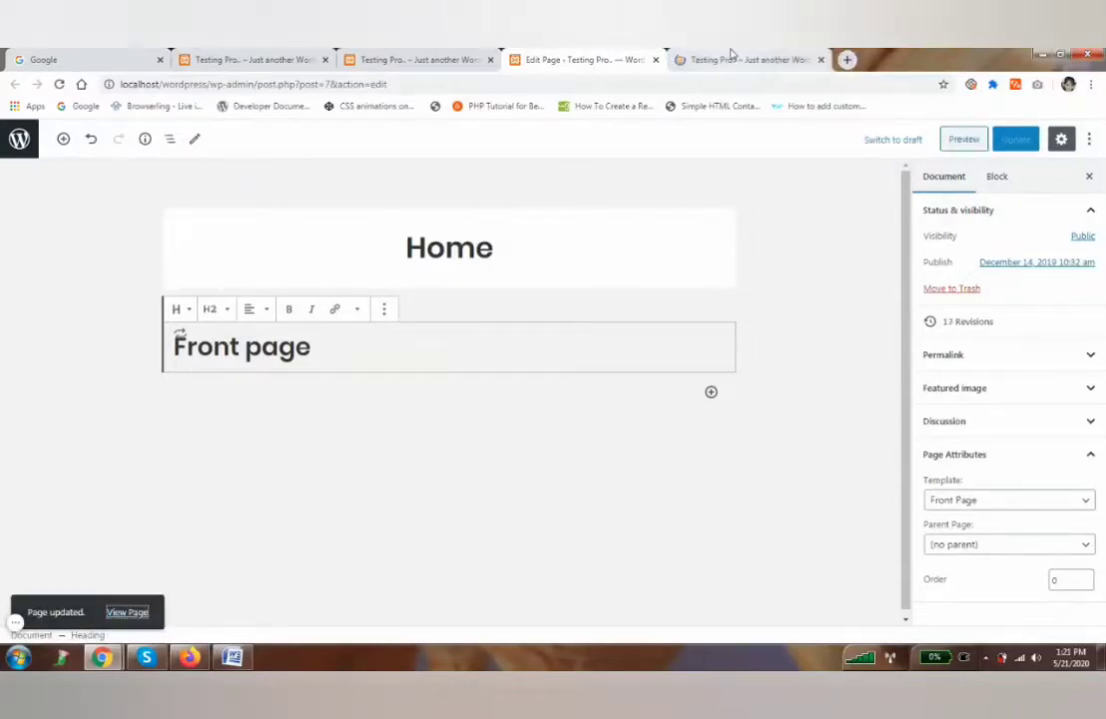
pyautogui.click(734, 59)
# Scroll the home page to the About Us card and follow its VIEW MORE link.
pyautogui.scroll(-5, 600, 339)
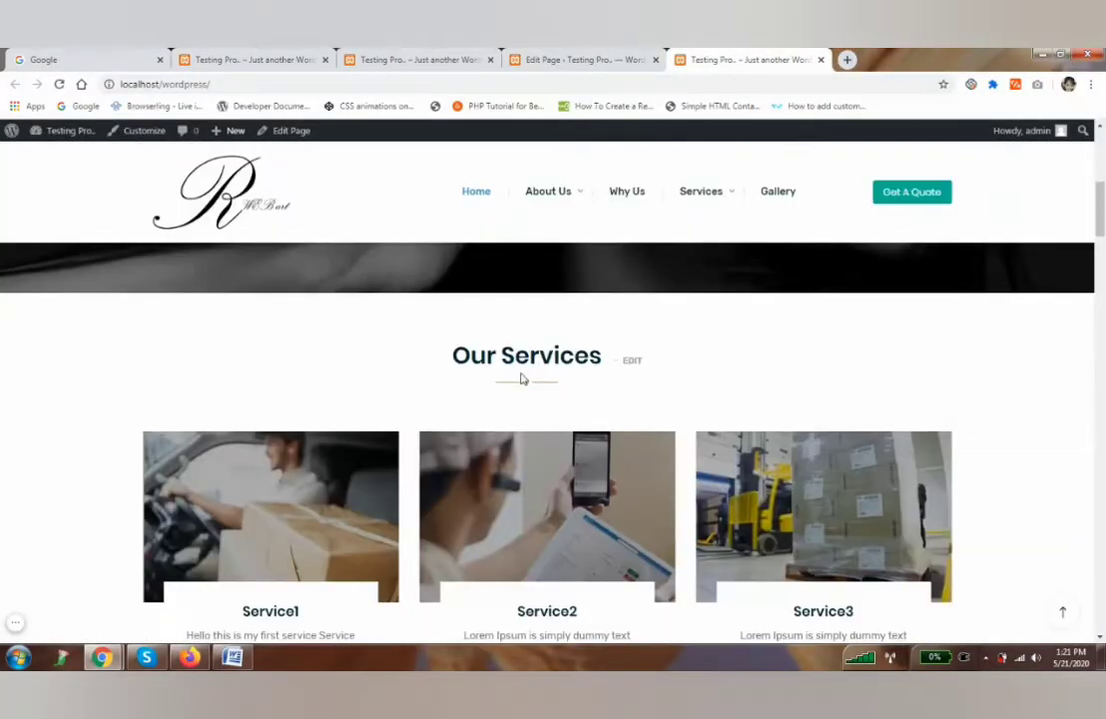
pyautogui.scroll(-10, 784, 429)
pyautogui.scroll(4, 784, 429)
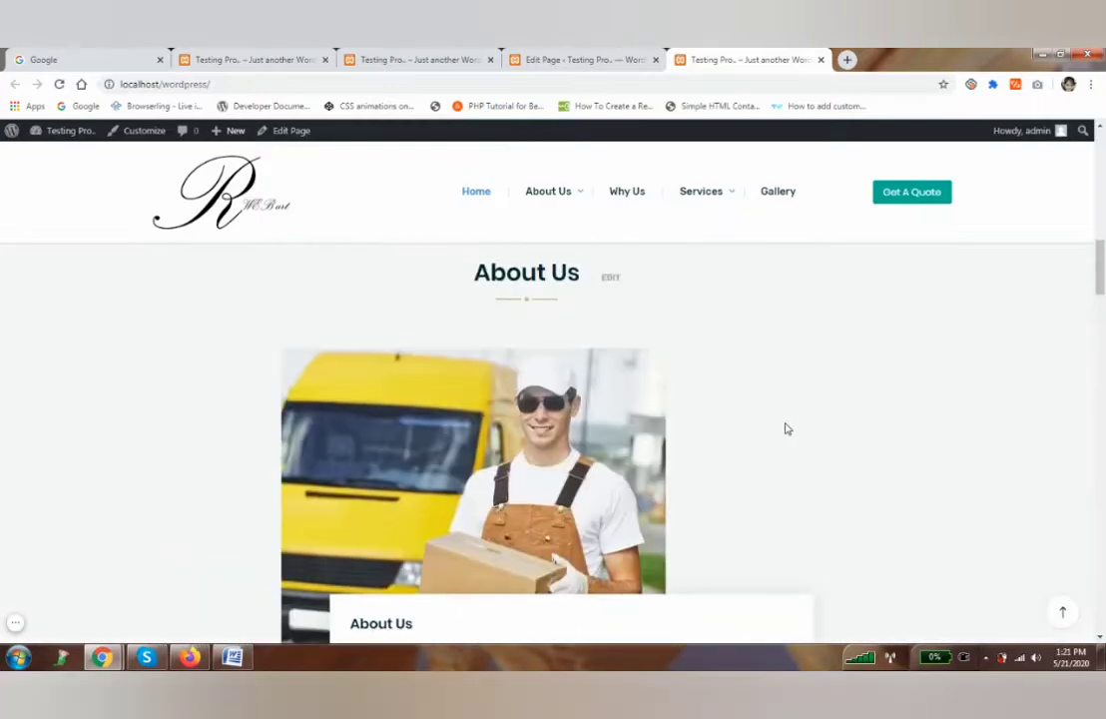
pyautogui.moveTo(1101, 284); pyautogui.dragTo(1104, 297)
pyautogui.scroll(5, 622, 486)
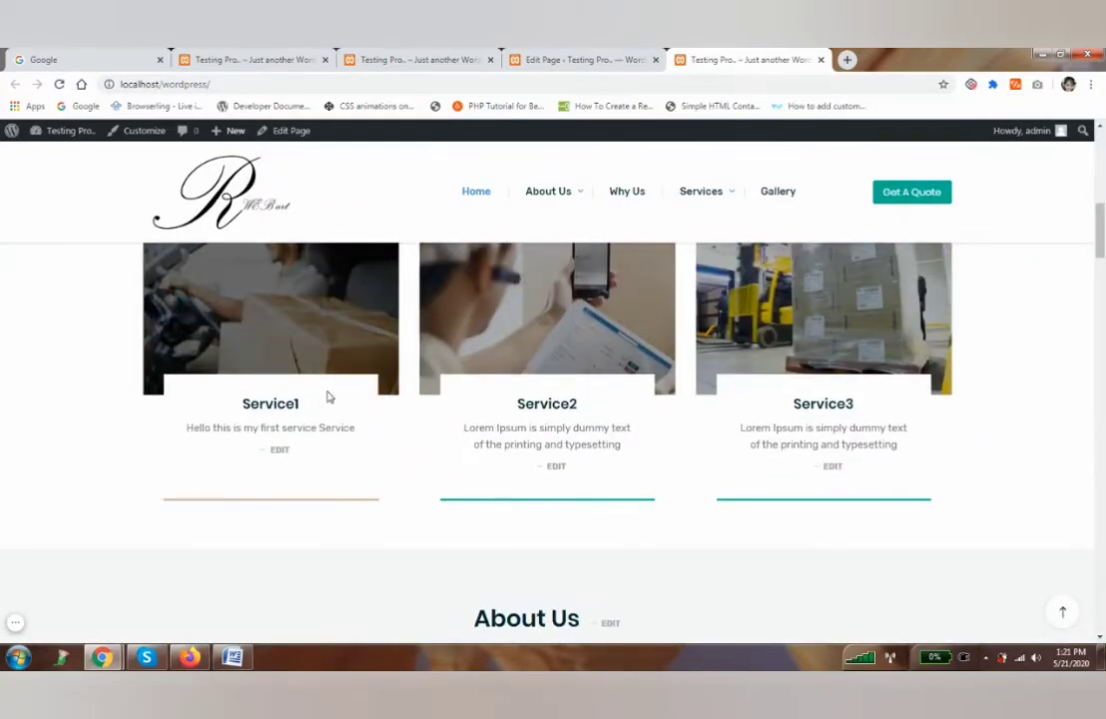
pyautogui.scroll(-6, 578, 464)
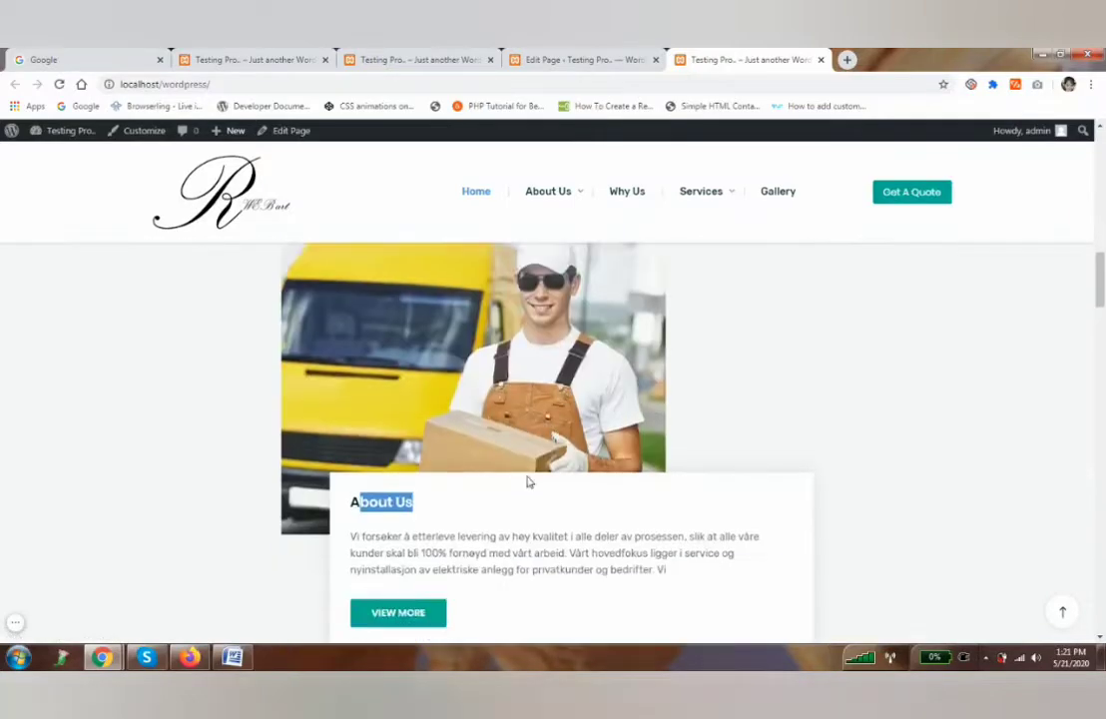
pyautogui.click(397, 460)
pyautogui.click(844, 57)
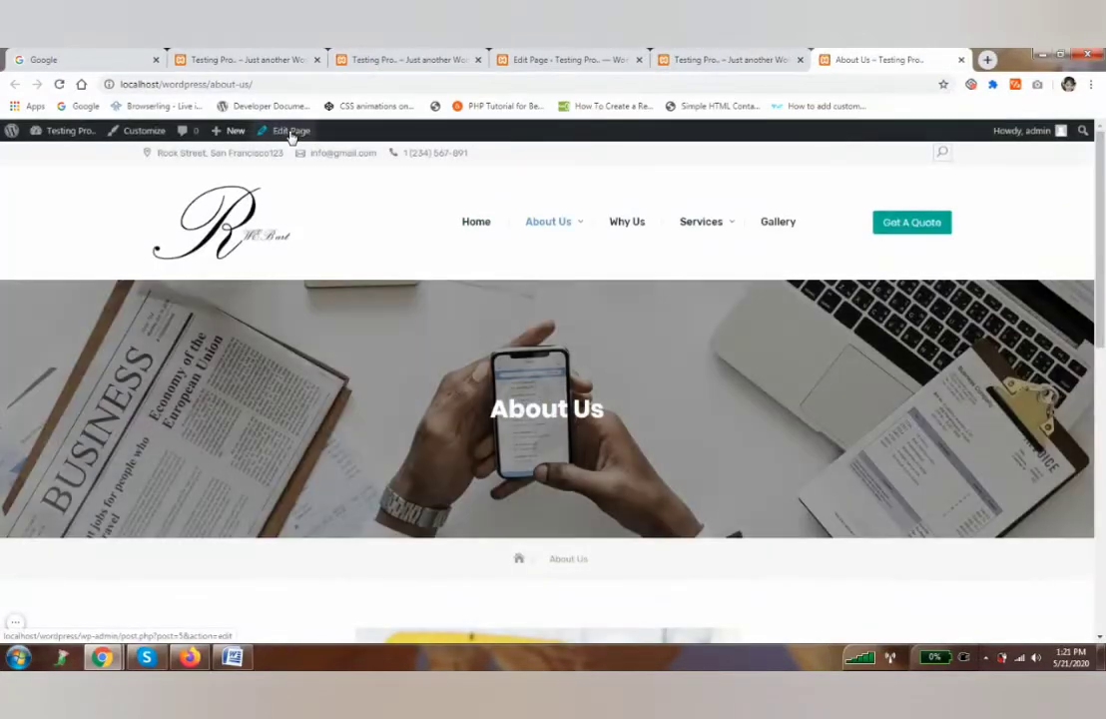
# Replace the About Us paragraph with 'Here is about content', update, and view the live page.
pyautogui.click(290, 133)
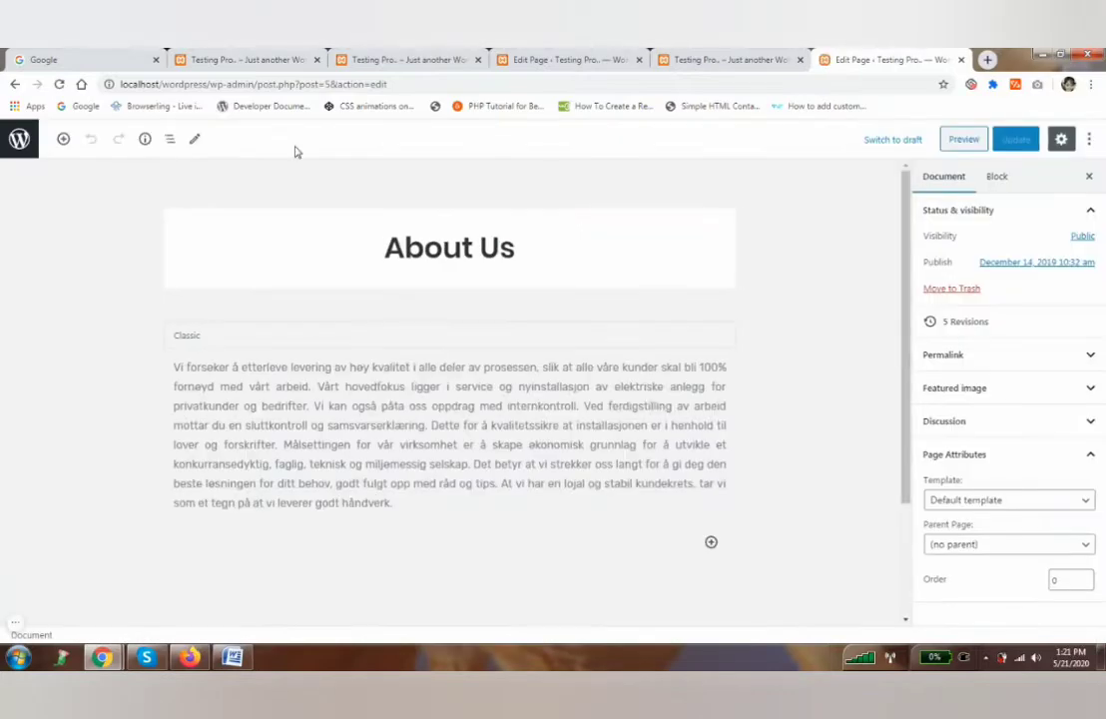
pyautogui.click(275, 401)
pyautogui.hotkey('ctrl', 'a')
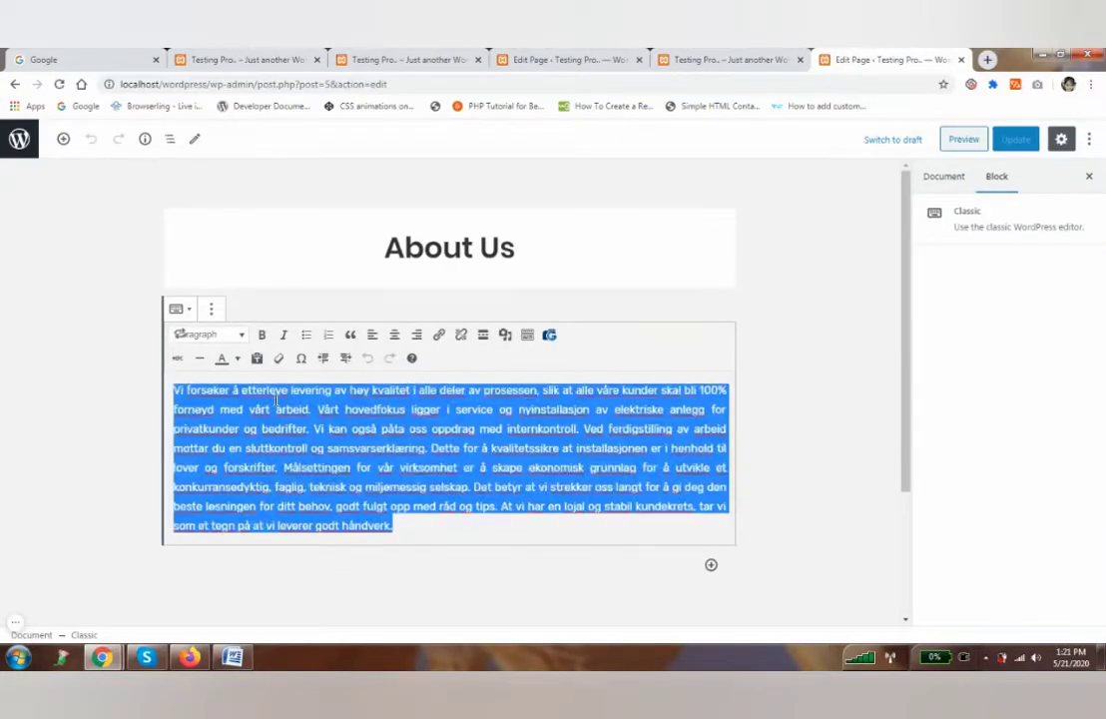
pyautogui.press('Delete')
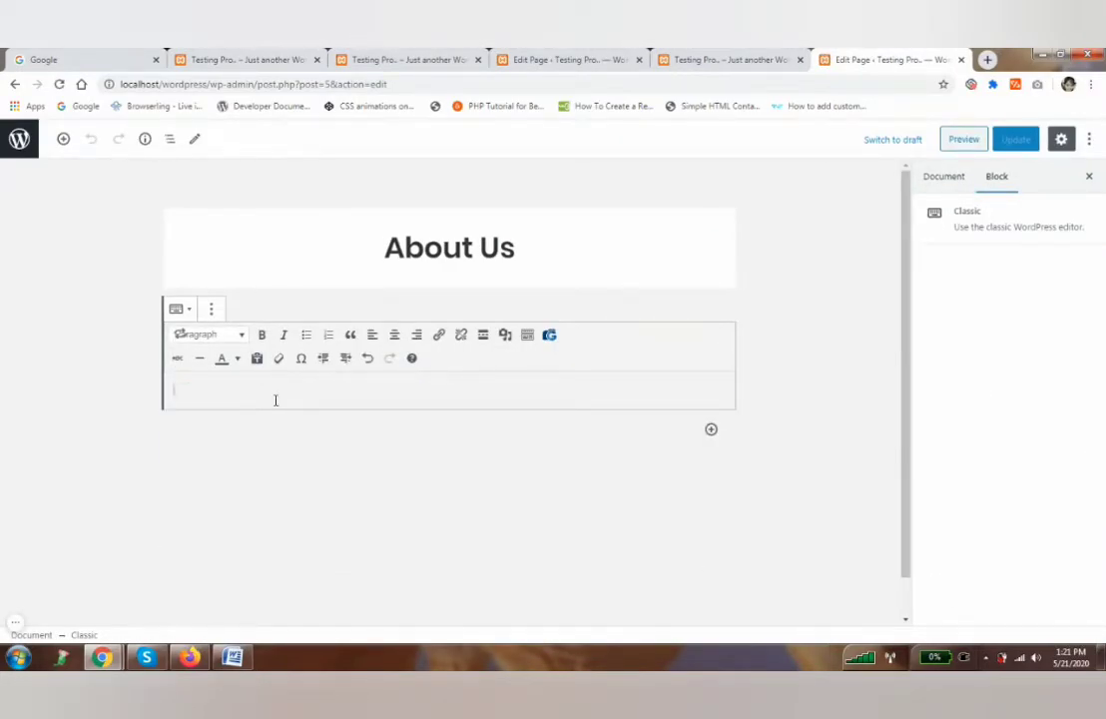
pyautogui.write('Here is about content')
pyautogui.middleClick(114, 611)
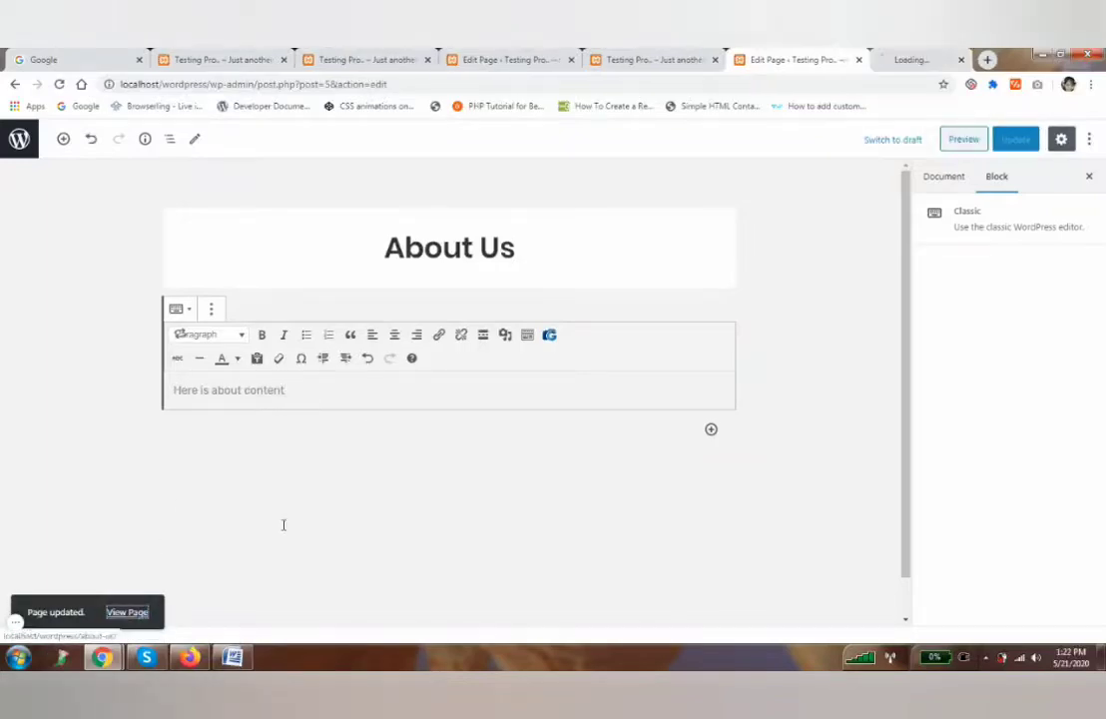
pyautogui.click(887, 58)
# Confirm the home page's About Us section shows 'Here is about content', then return to the editor's page settings.
pyautogui.scroll(-10, 396, 494)
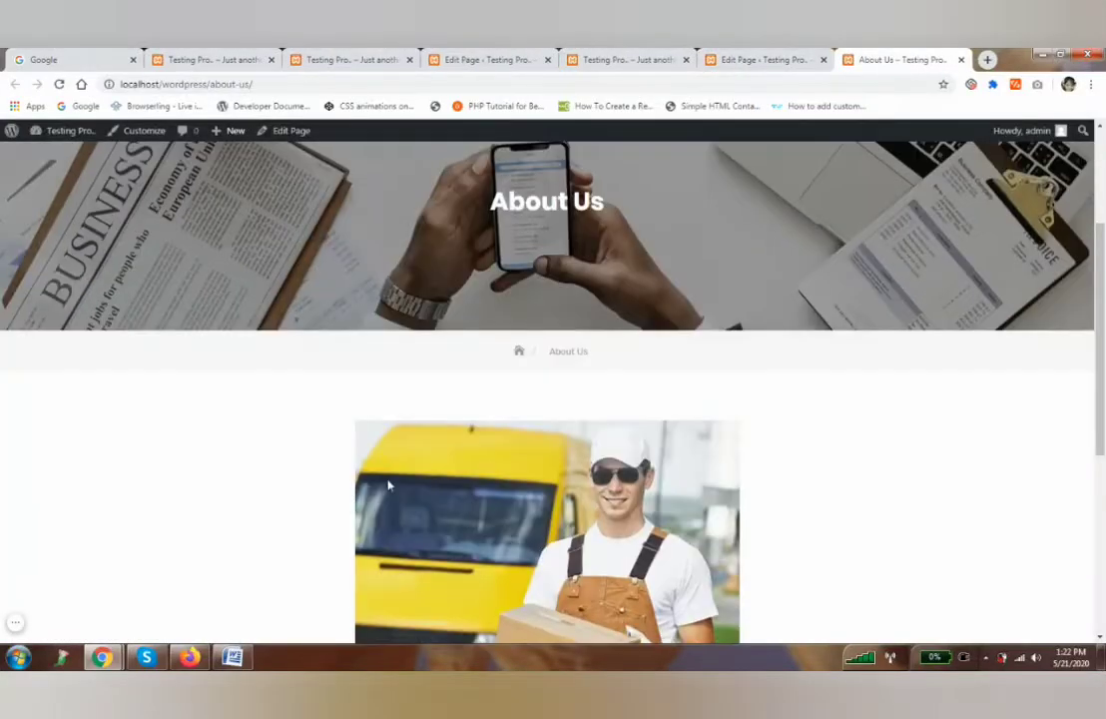
pyautogui.click(478, 191)
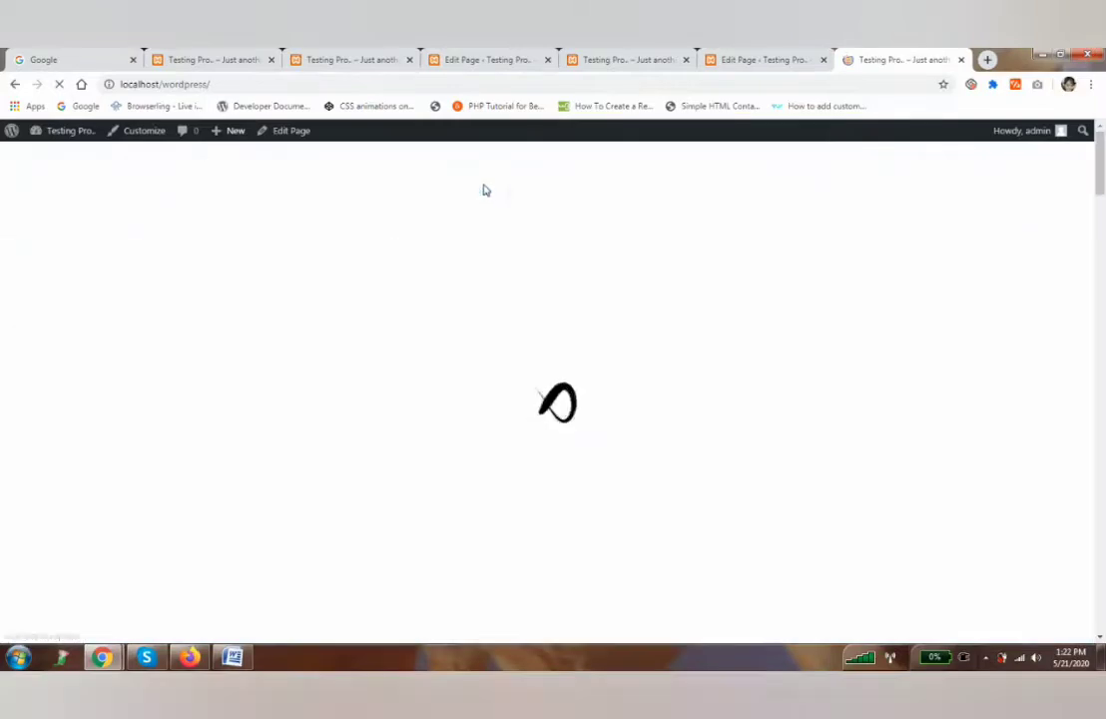
pyautogui.scroll(-10, 394, 439)
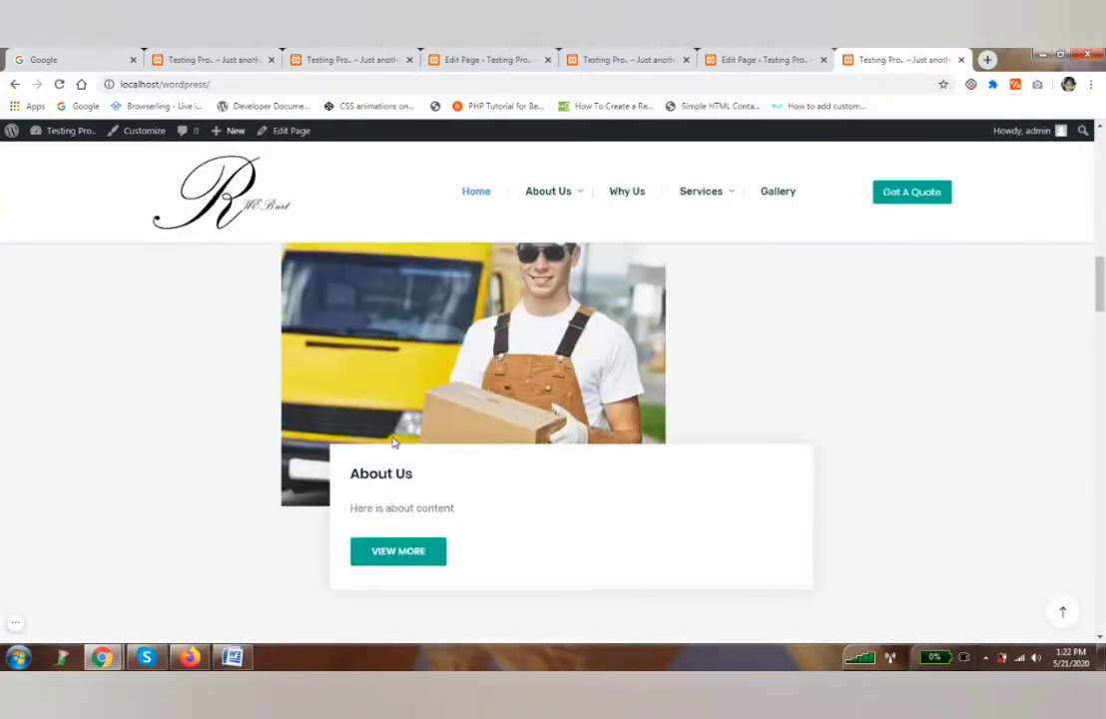
pyautogui.moveTo(356, 450); pyautogui.dragTo(467, 458)
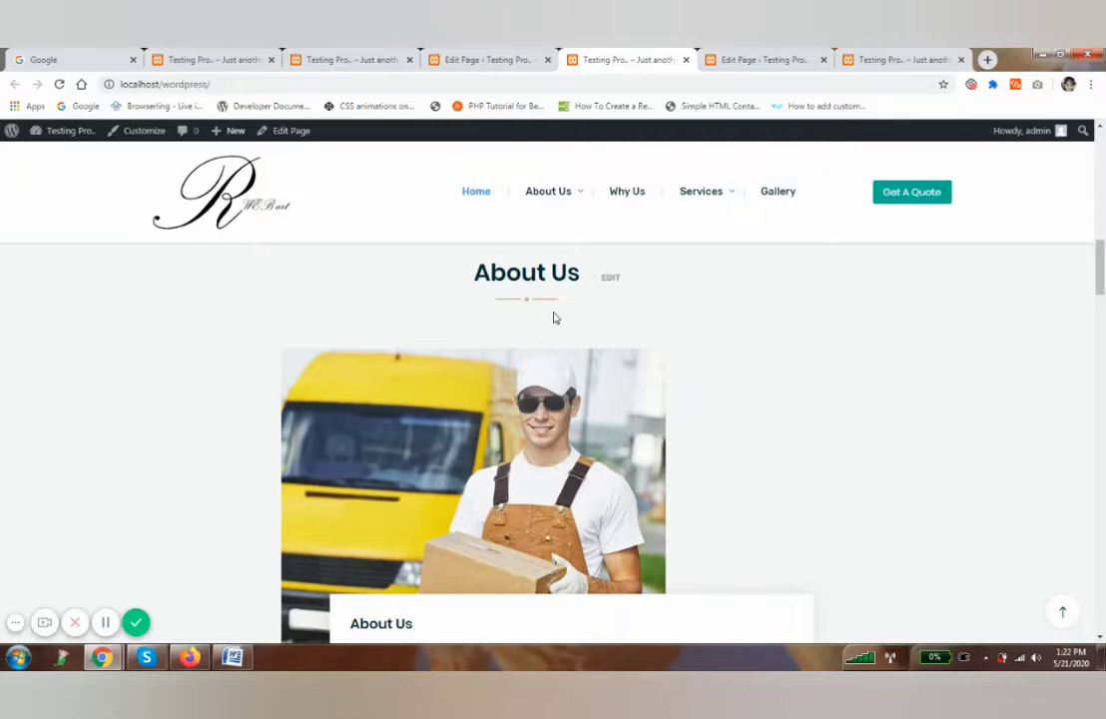
pyautogui.click(770, 56)
pyautogui.click(936, 186)
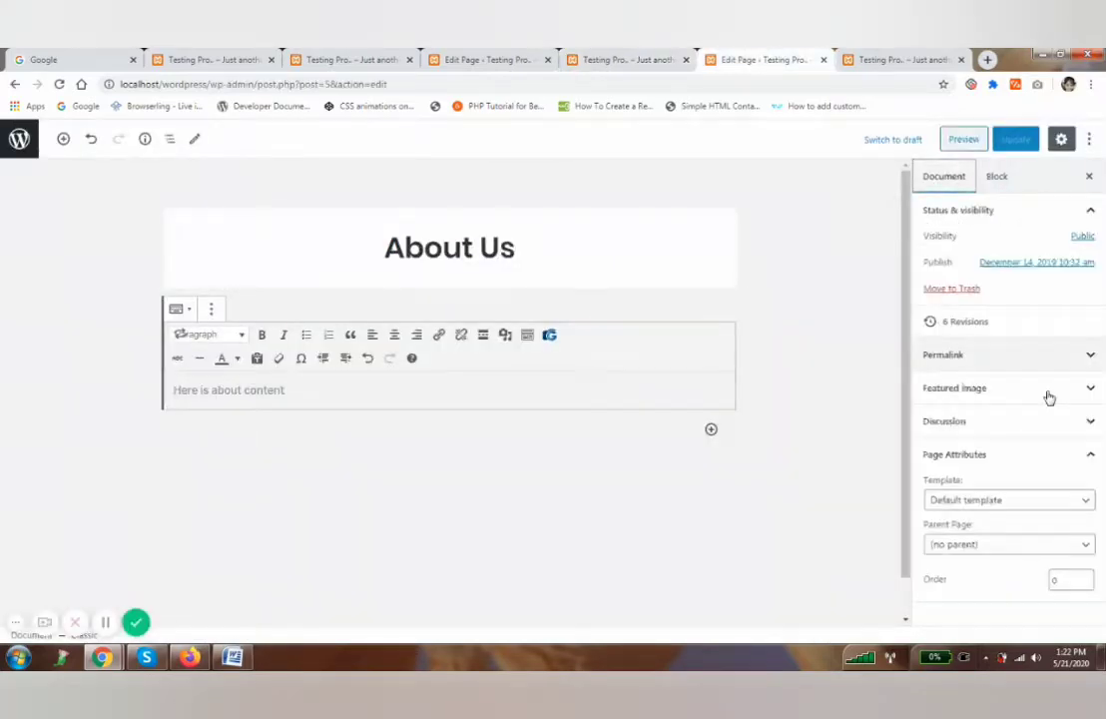
# Replace the About Us featured image with the port and container ship photo work_7, update the page, and go to the home page.
pyautogui.click(997, 389)
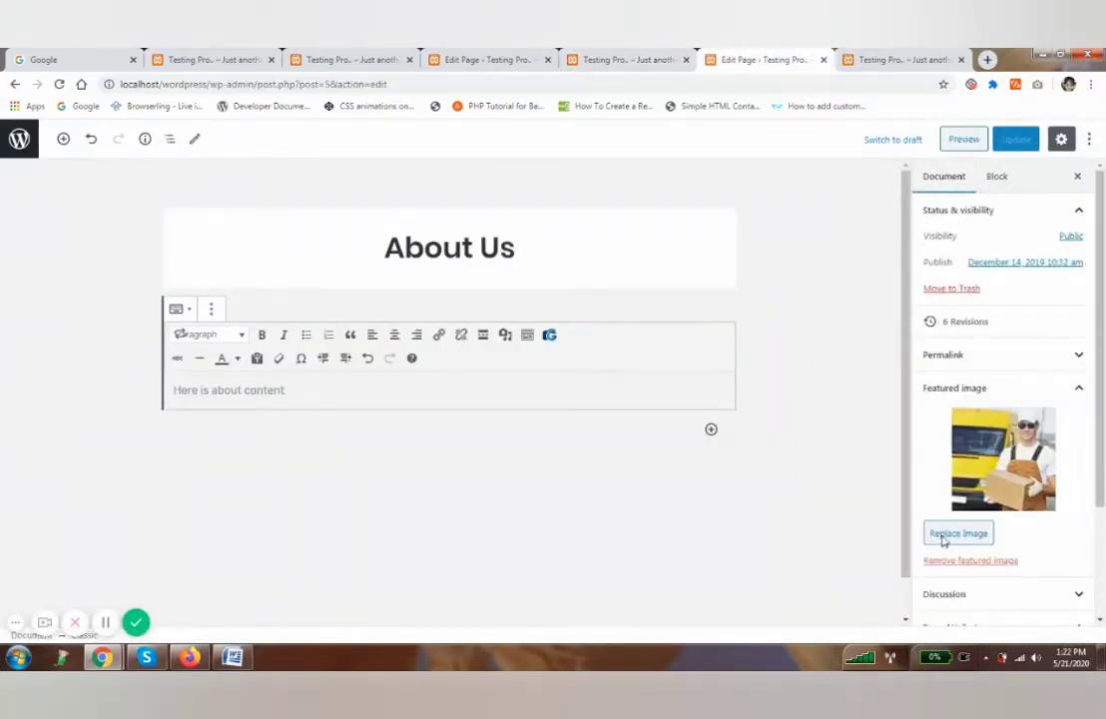
pyautogui.click(956, 535)
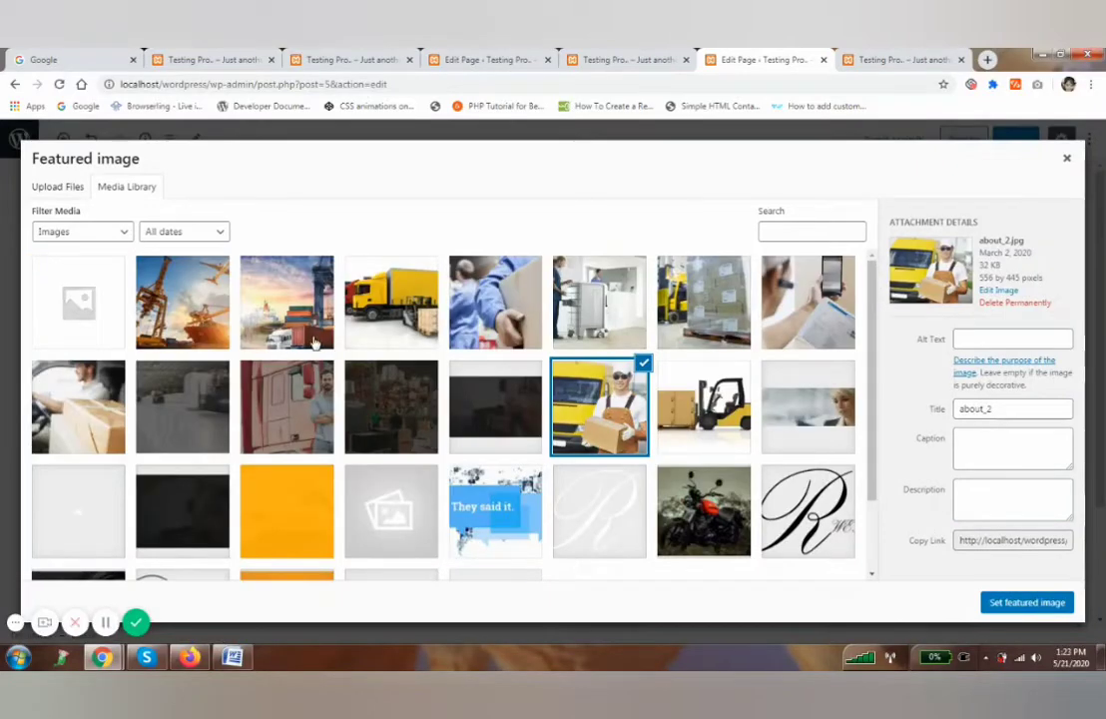
pyautogui.click(297, 313)
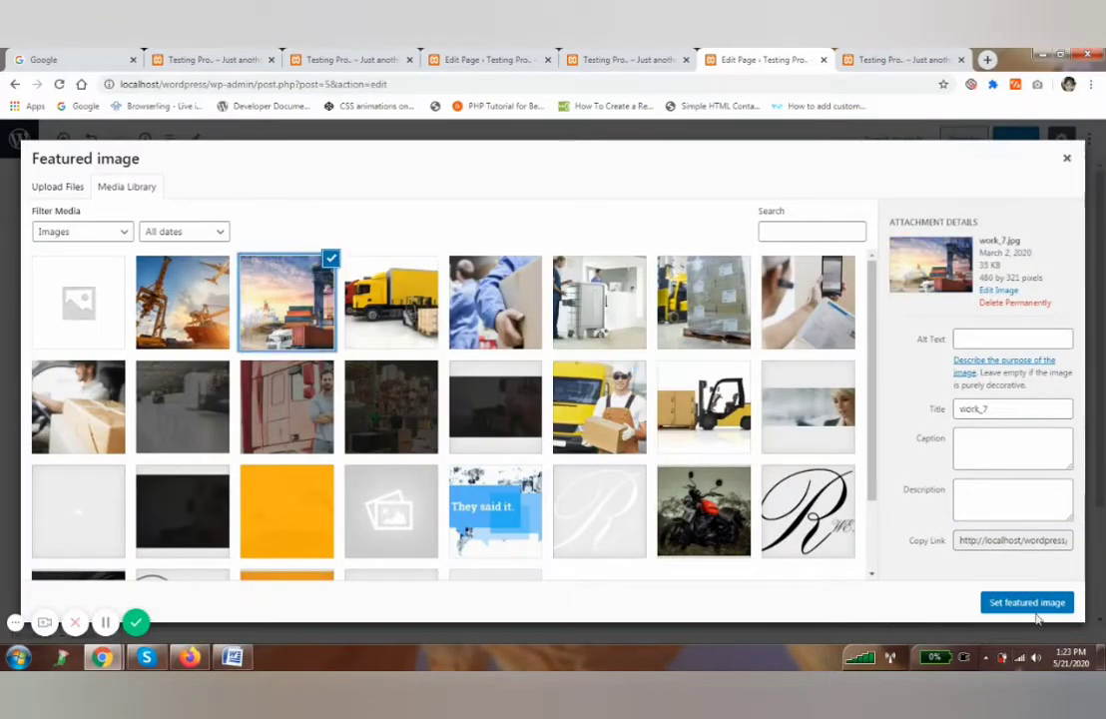
pyautogui.click(1003, 602)
pyautogui.click(1019, 141)
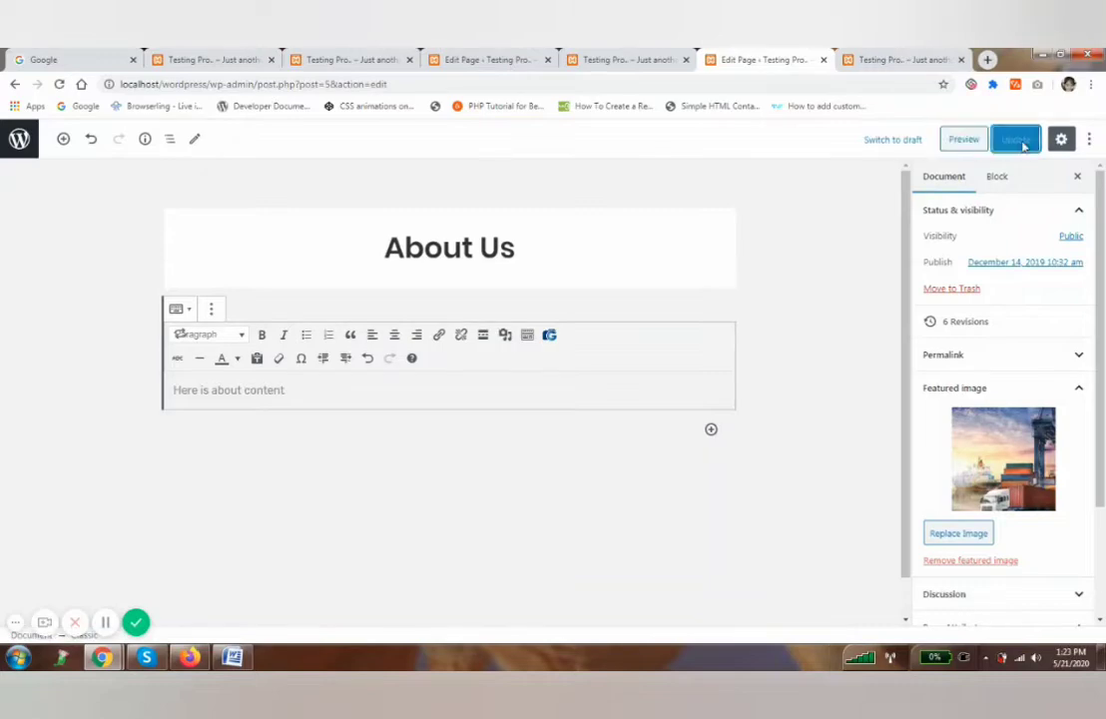
pyautogui.click(639, 58)
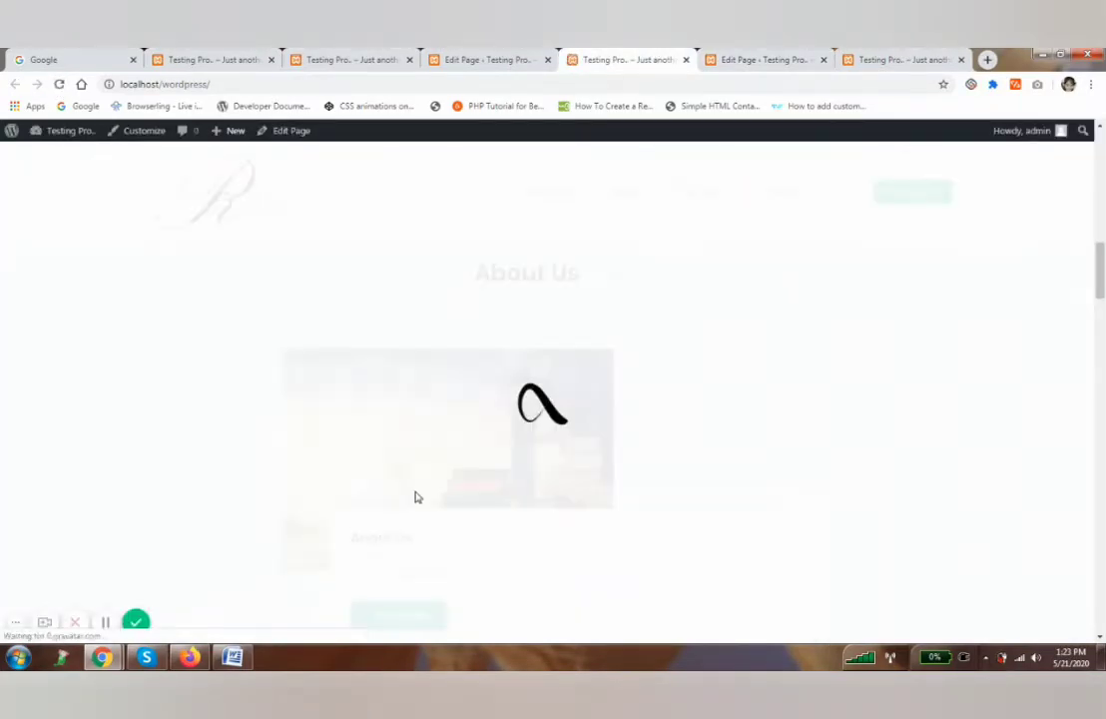
# Check the refreshed home page's About Us section shows the port photo, comparing it with the older tab.
pyautogui.scroll(-2, 430, 479)
pyautogui.scroll(2, 443, 456)
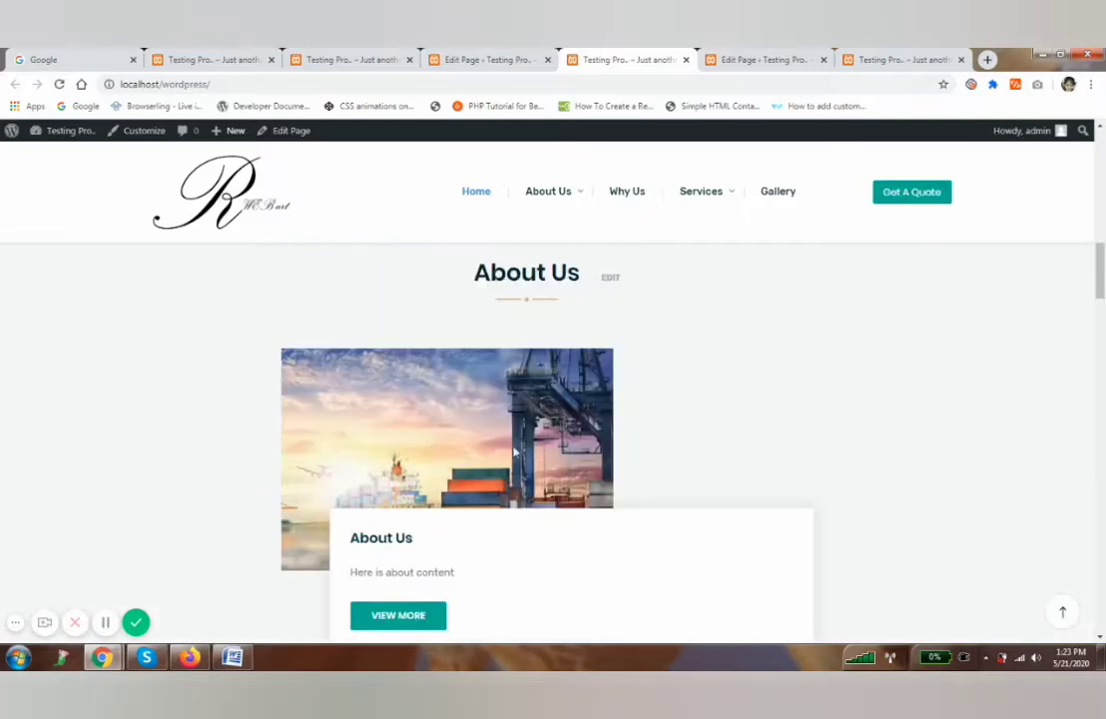
pyautogui.scroll(4, 513, 452)
pyautogui.click(899, 59)
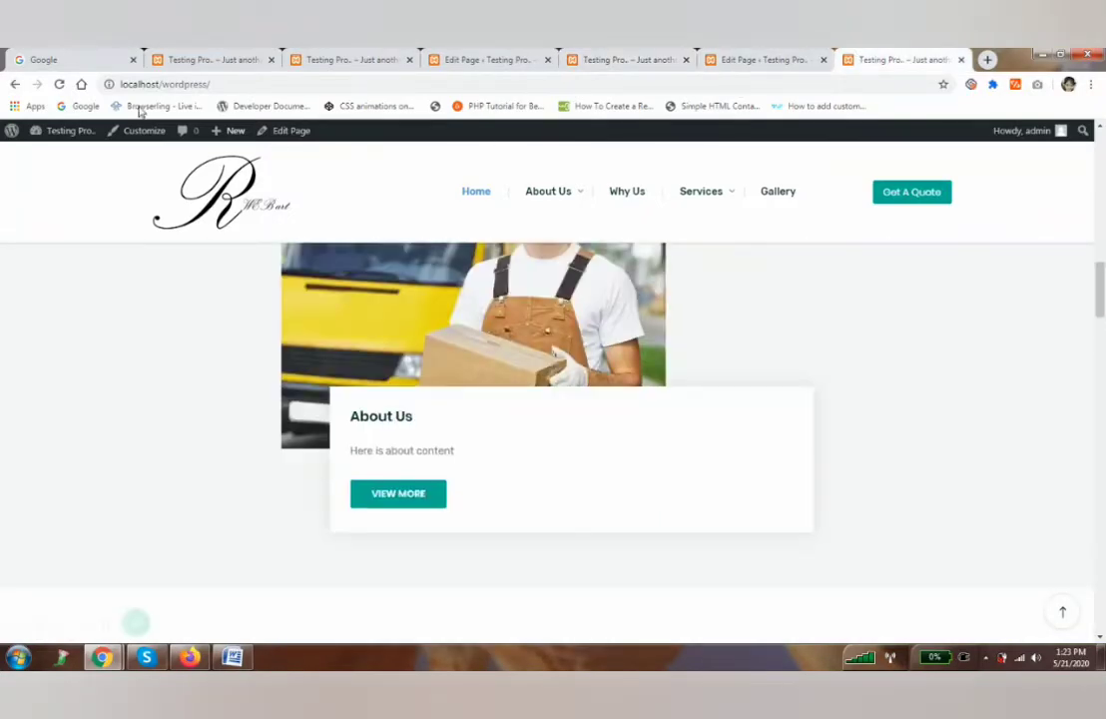
pyautogui.click(633, 59)
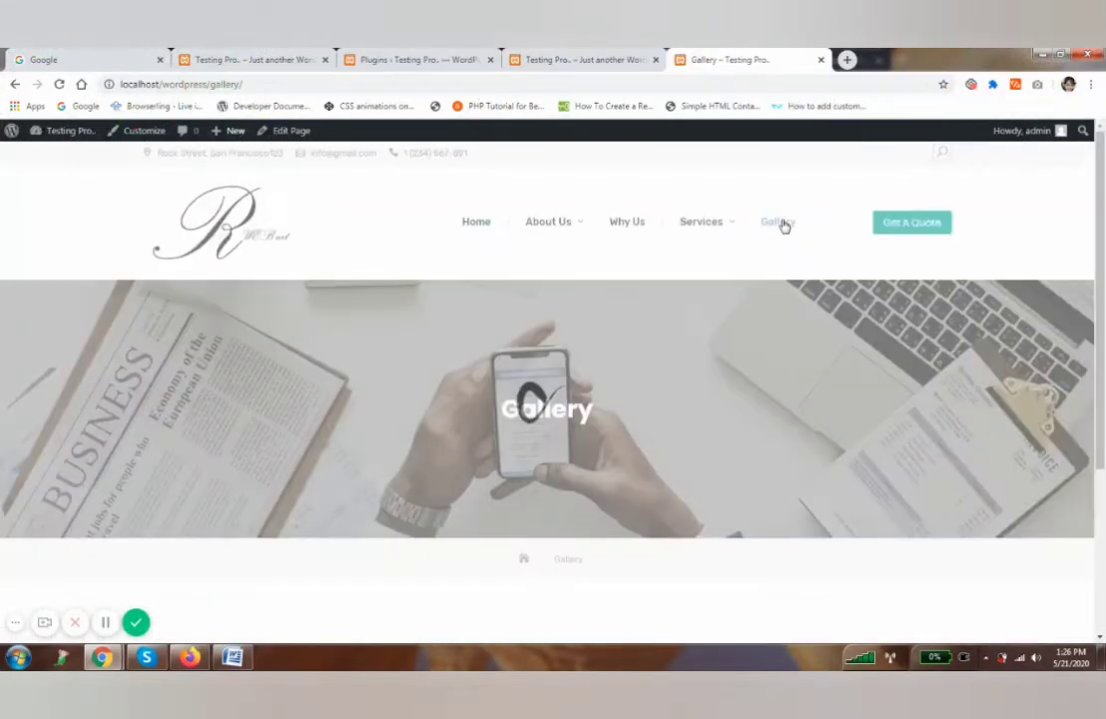
# Confirm Photo Gallery is active on the Plugins page and open its Galleries screen.
pyautogui.scroll(-1, 366, 336)
pyautogui.scroll(1, 382, 387)
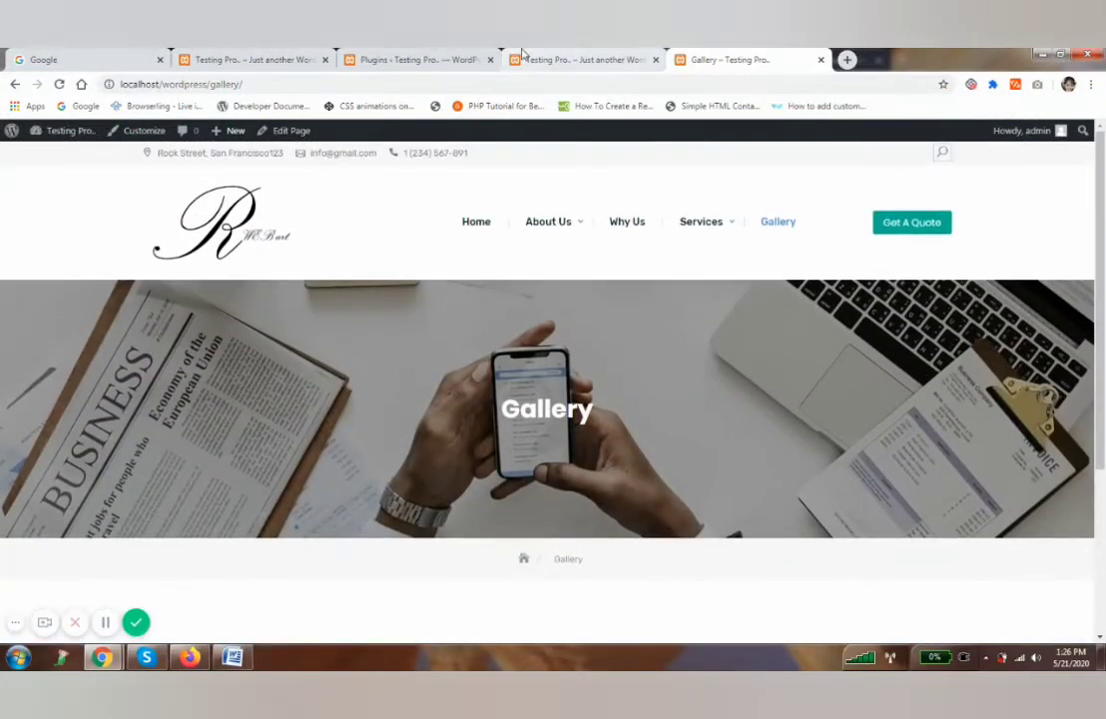
pyautogui.click(426, 58)
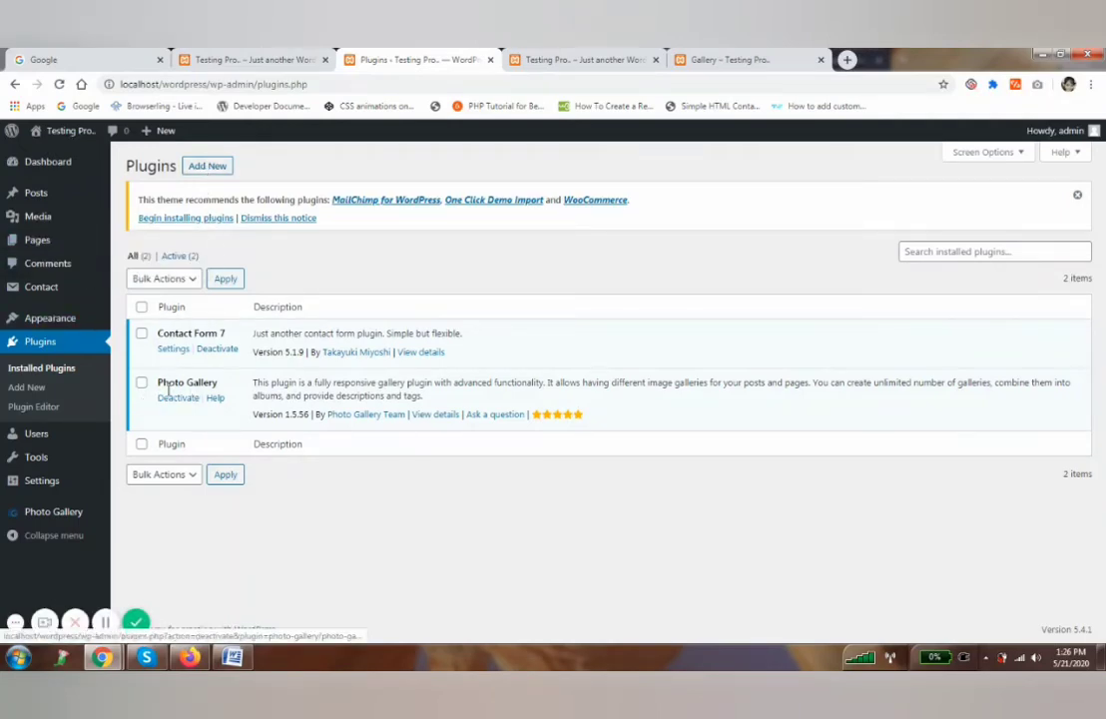
pyautogui.click(57, 516)
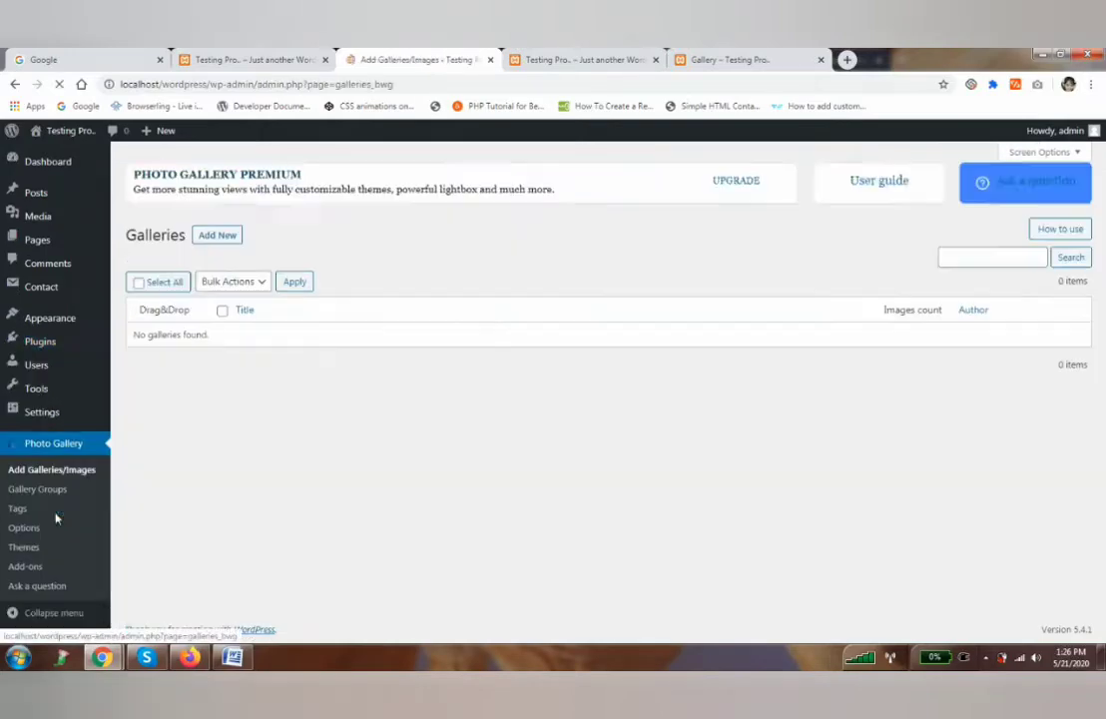
# Add a new Photo Gallery gallery titled 'gallery' and open its Add Images browser.
pyautogui.click(217, 240)
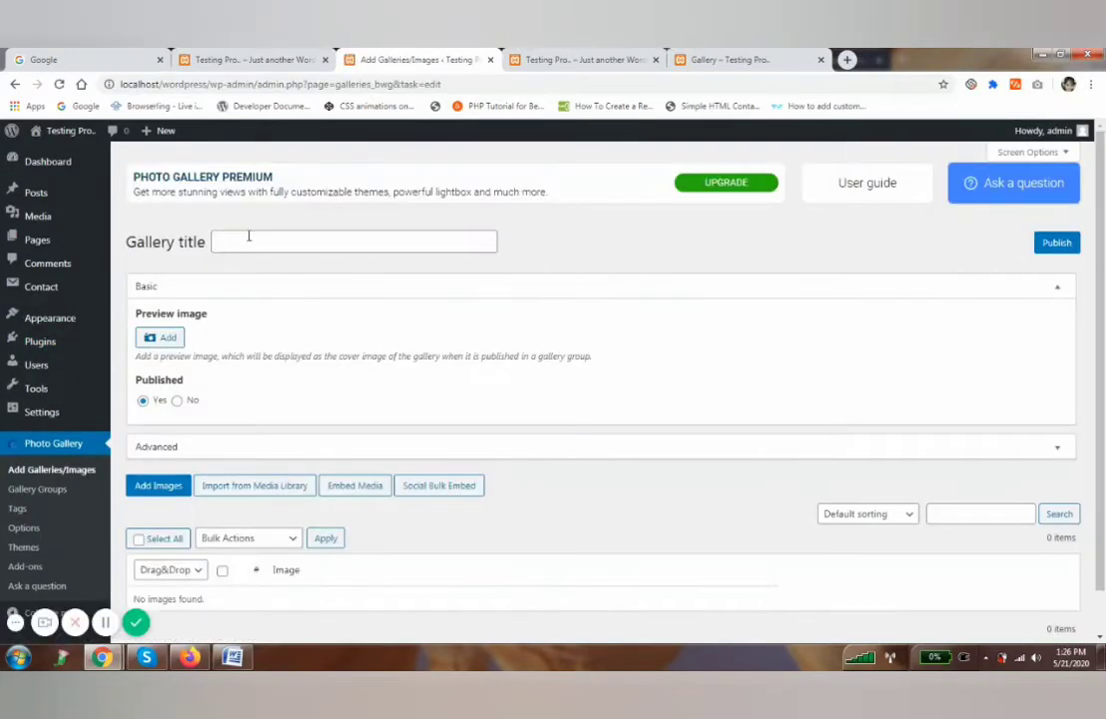
pyautogui.click(248, 238)
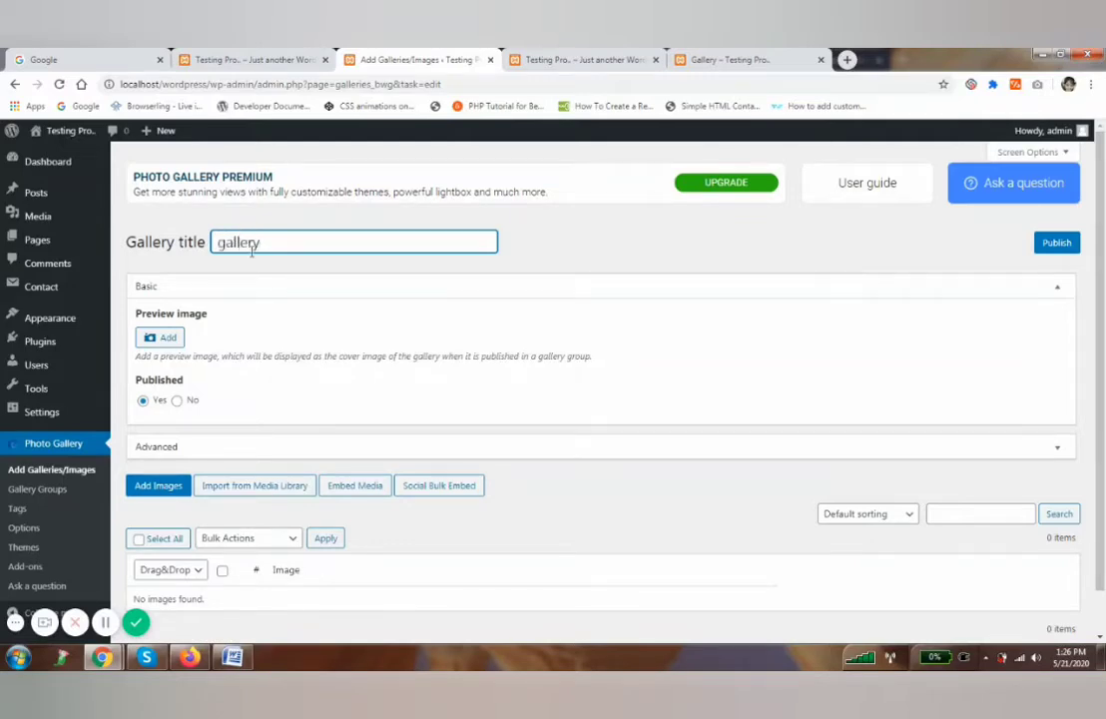
pyautogui.scroll(-1, 200, 439)
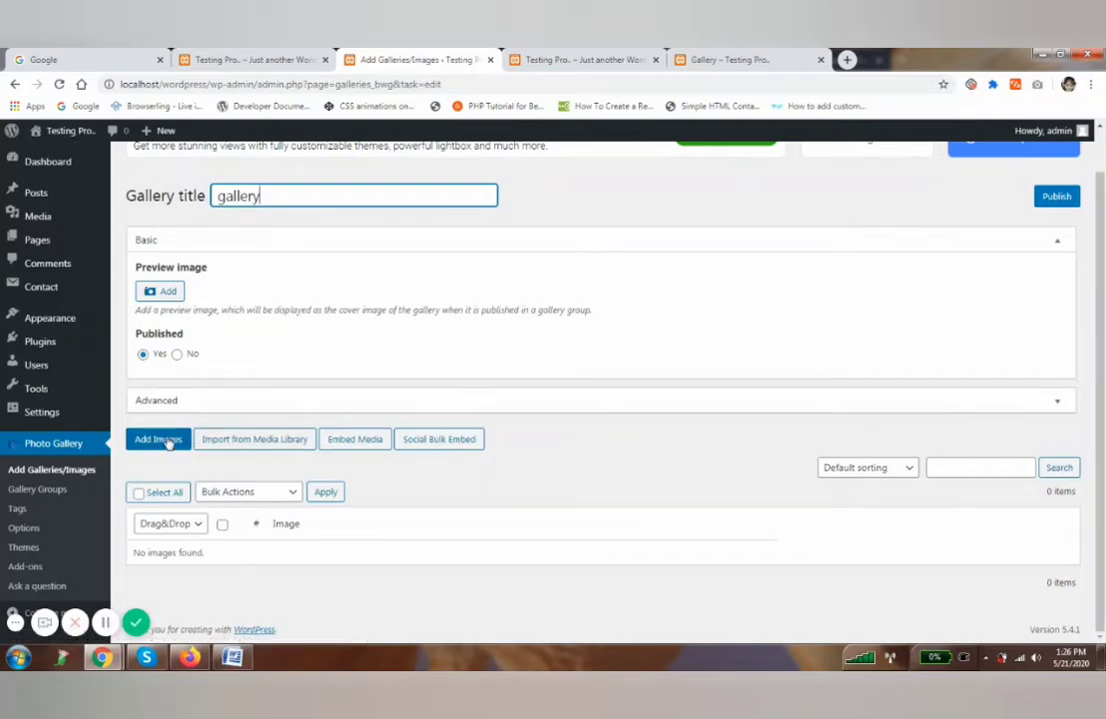
pyautogui.click(168, 442)
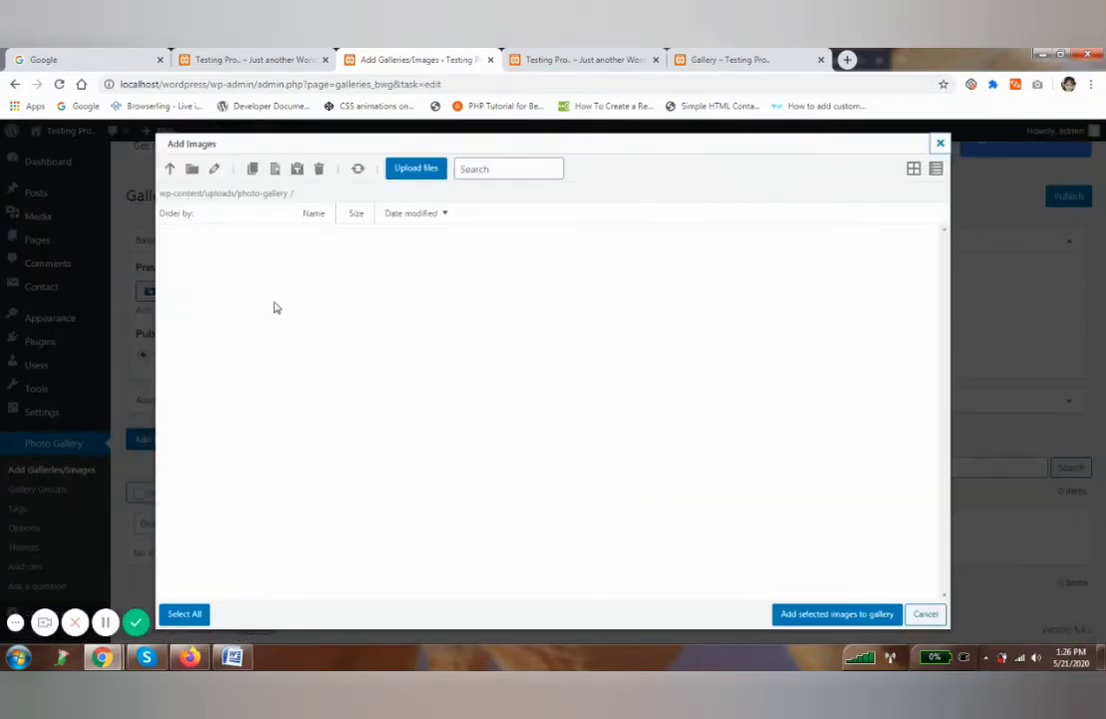
# From the Media Library, select the crane, container port, yellow truck, workers and medical cart photos.
pyautogui.click(938, 146)
pyautogui.click(256, 440)
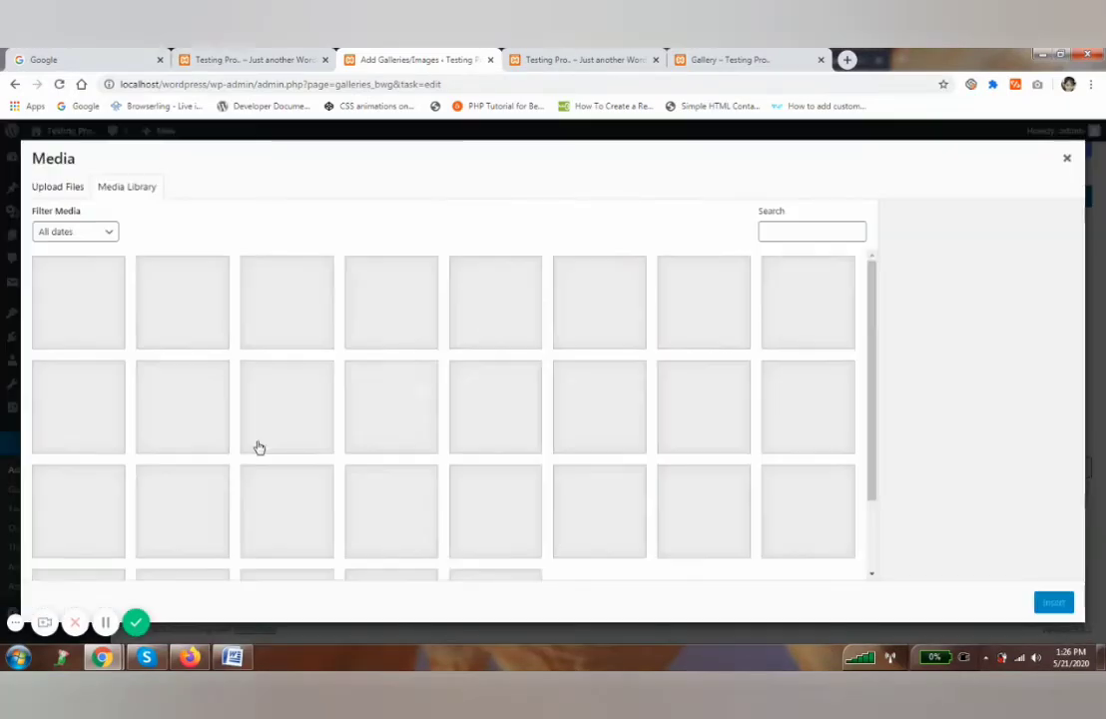
pyautogui.click(193, 313)
pyautogui.click(287, 305)
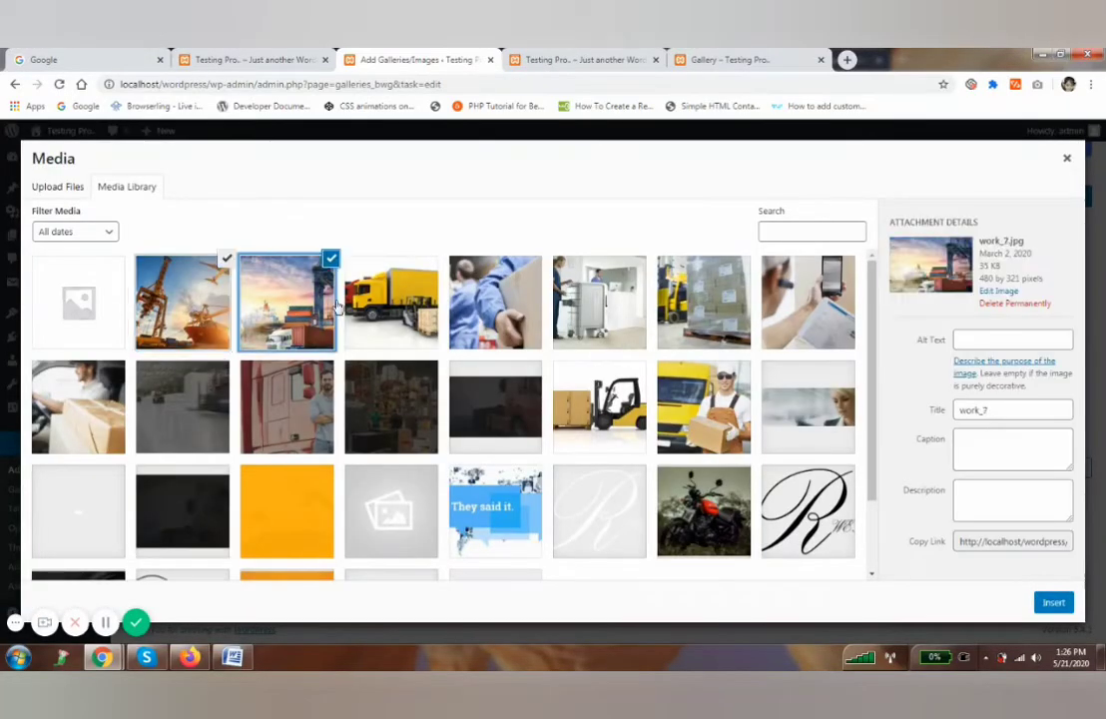
pyautogui.click(391, 304)
pyautogui.click(496, 304)
pyautogui.click(597, 307)
# Add the pallet, phone, delivery driver, warehouse and red truck photos, then insert all ten.
pyautogui.click(702, 305)
pyautogui.click(807, 305)
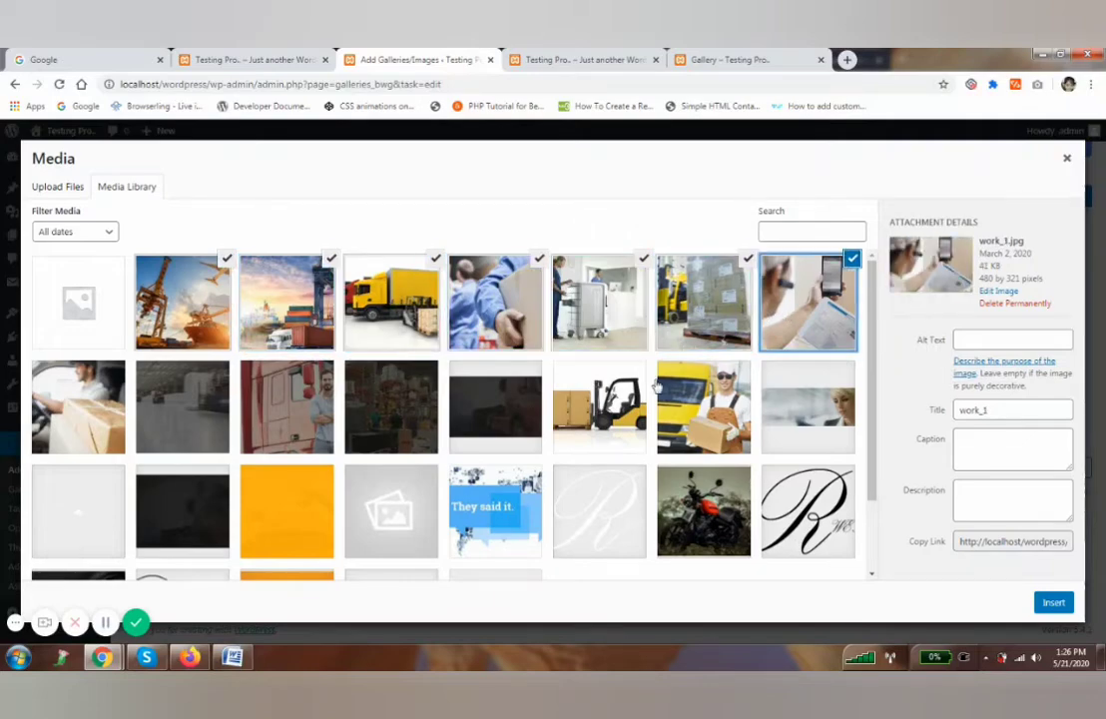
pyautogui.click(90, 409)
pyautogui.click(183, 409)
pyautogui.click(286, 410)
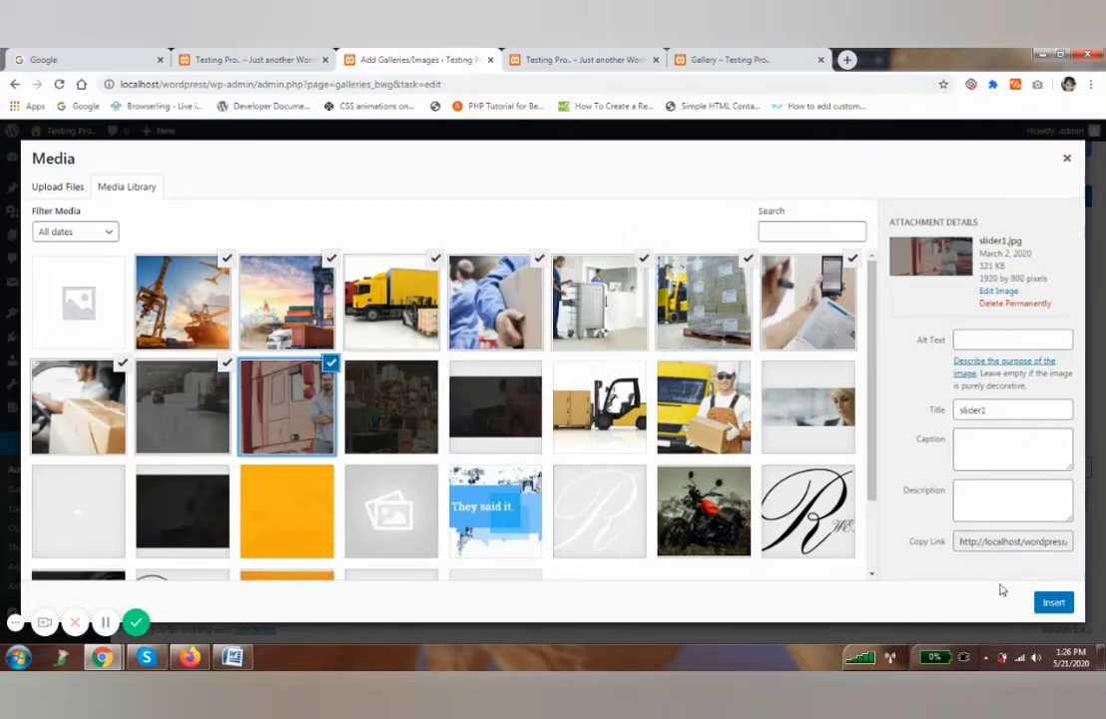
pyautogui.click(1054, 603)
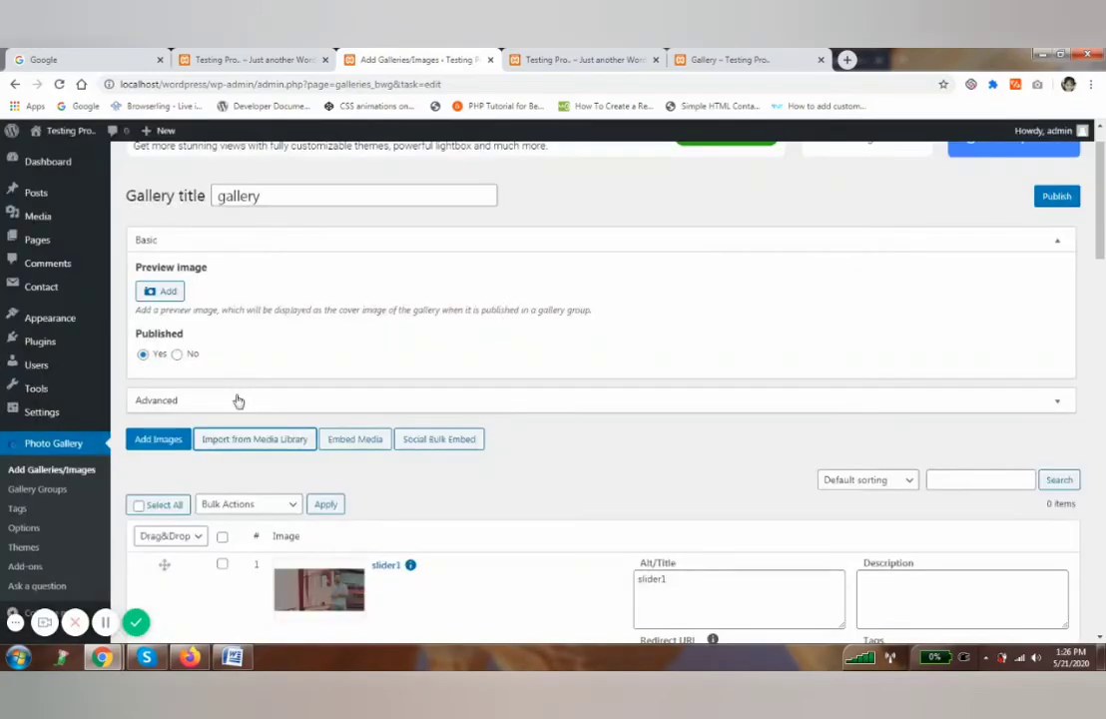
# Review the gallery's ten images and publish the gallery titled 'gallery'.
pyautogui.scroll(-10, 262, 447)
pyautogui.scroll(-5, 263, 451)
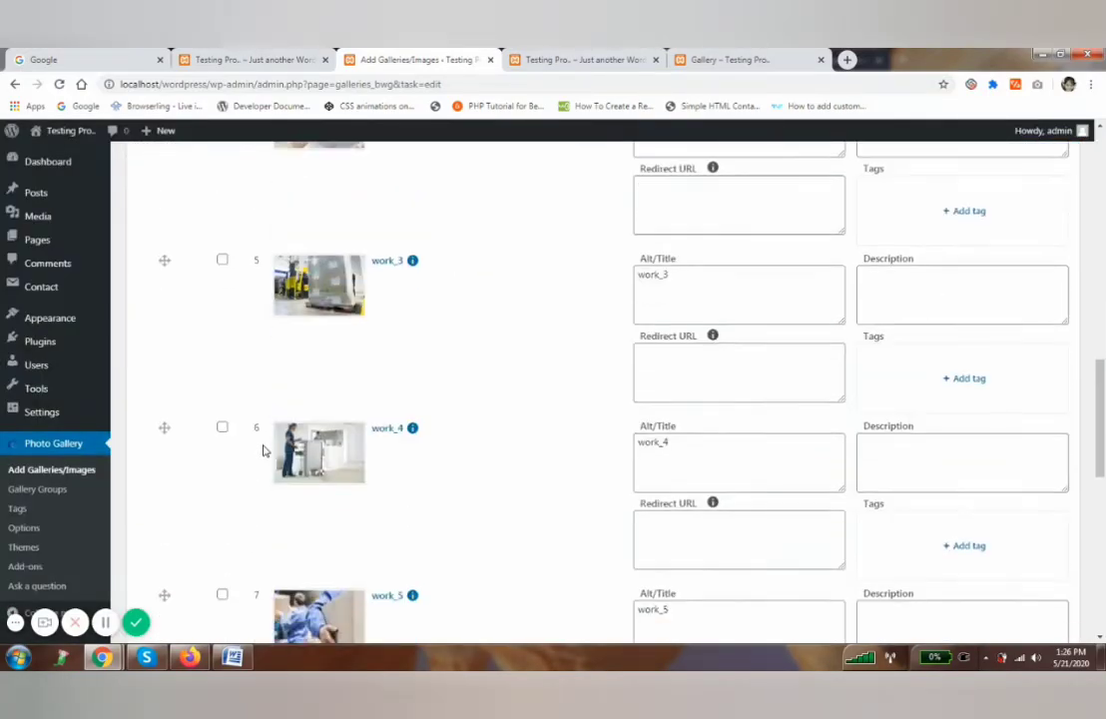
pyautogui.scroll(9, 704, 413)
pyautogui.scroll(4, 684, 442)
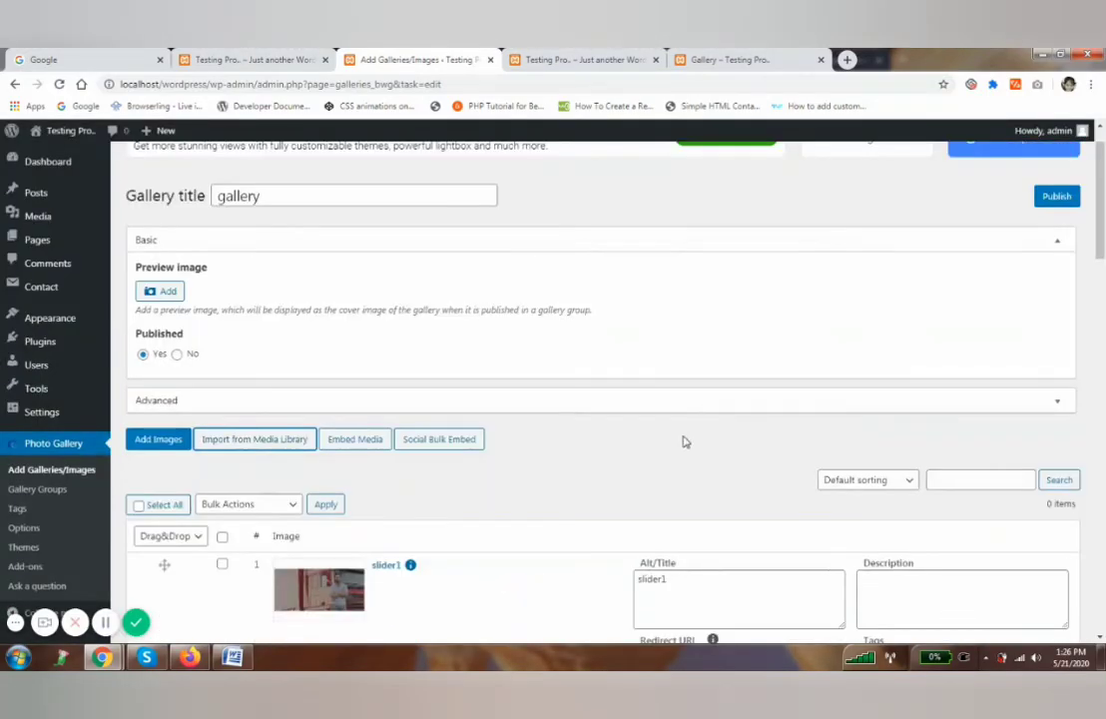
pyautogui.scroll(-2, 684, 460)
pyautogui.moveTo(652, 371); pyautogui.dragTo(750, 389)
pyautogui.scroll(5, 956, 397)
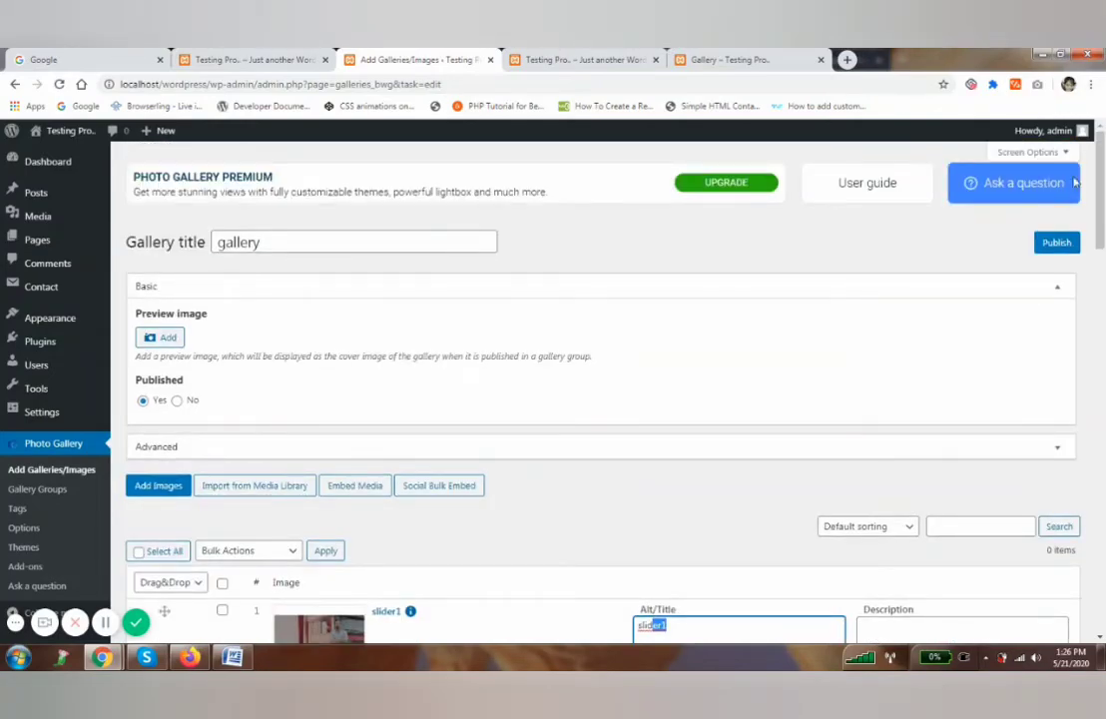
pyautogui.click(1057, 243)
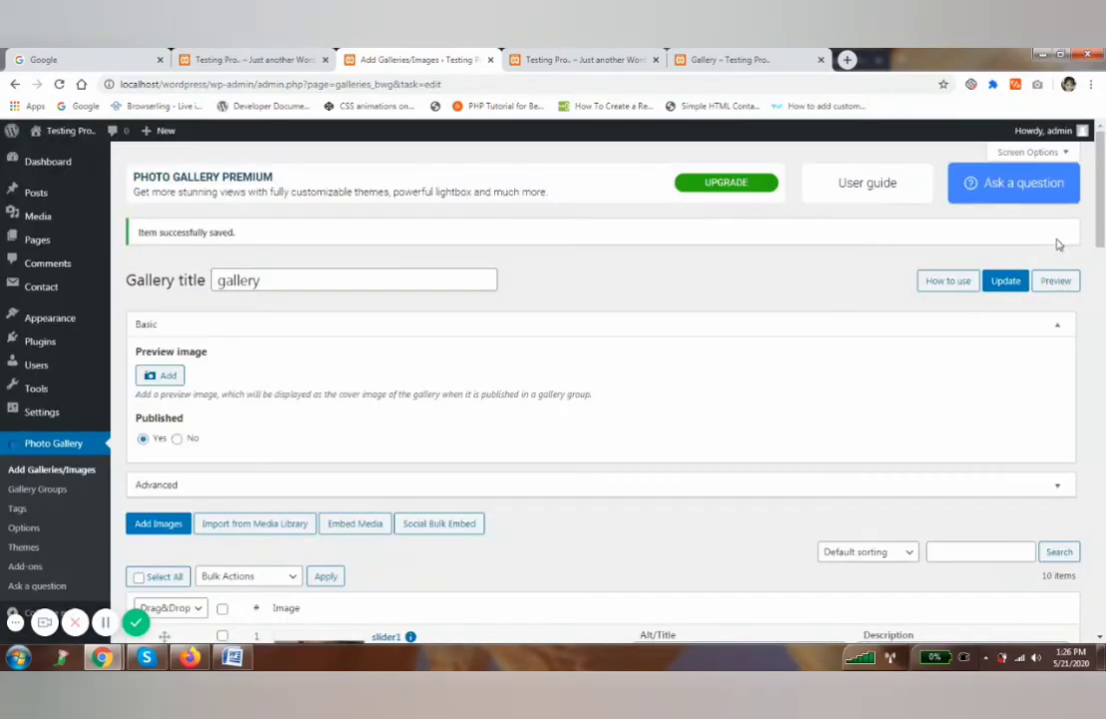
# Check the published gallery, then switch to the live Gallery page tab.
pyautogui.scroll(-3, 592, 387)
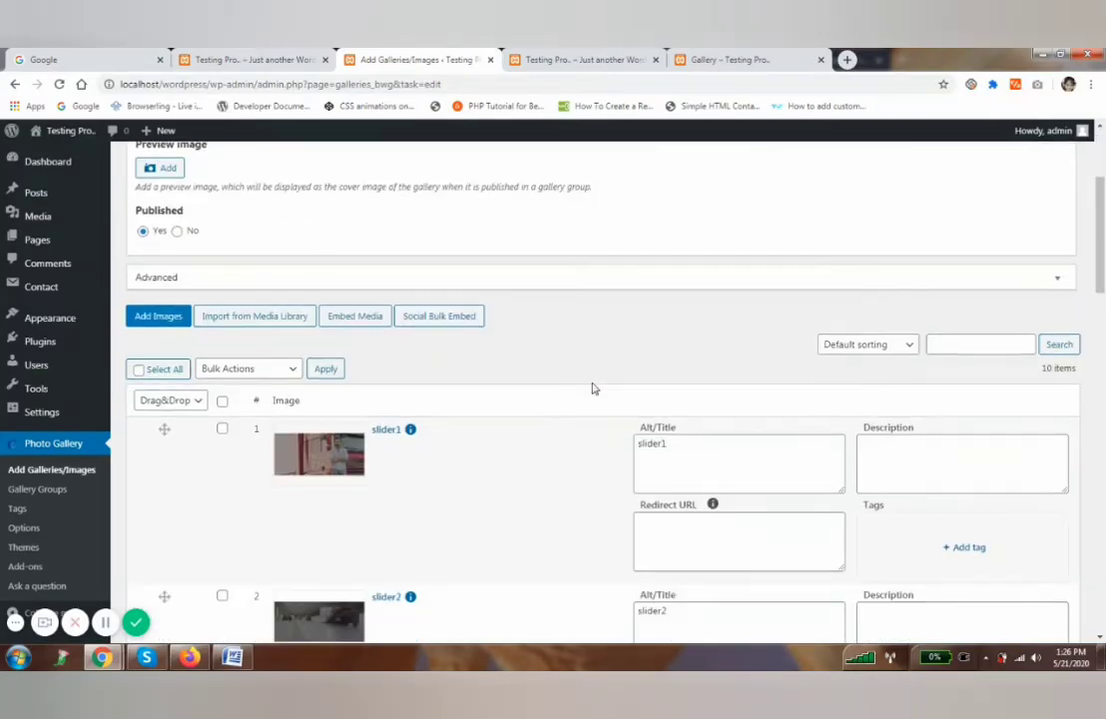
pyautogui.scroll(3, 592, 387)
pyautogui.click(754, 57)
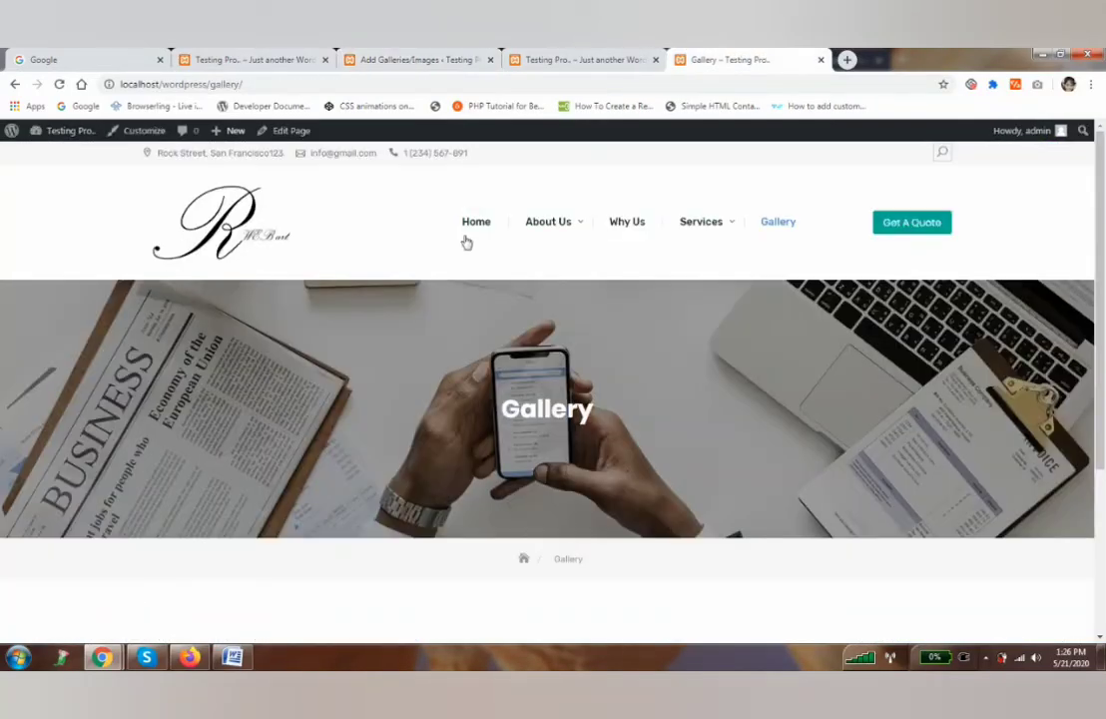
# Open the Gallery page in the block editor and insert a Photo Gallery block.
pyautogui.click(287, 131)
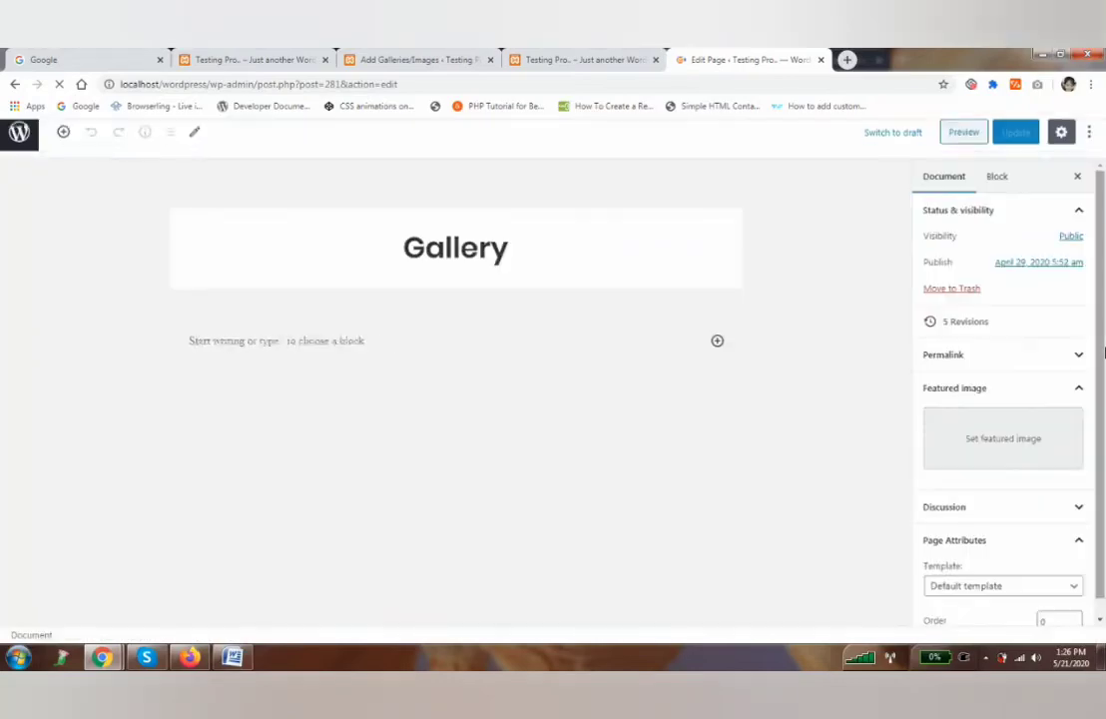
pyautogui.click(63, 139)
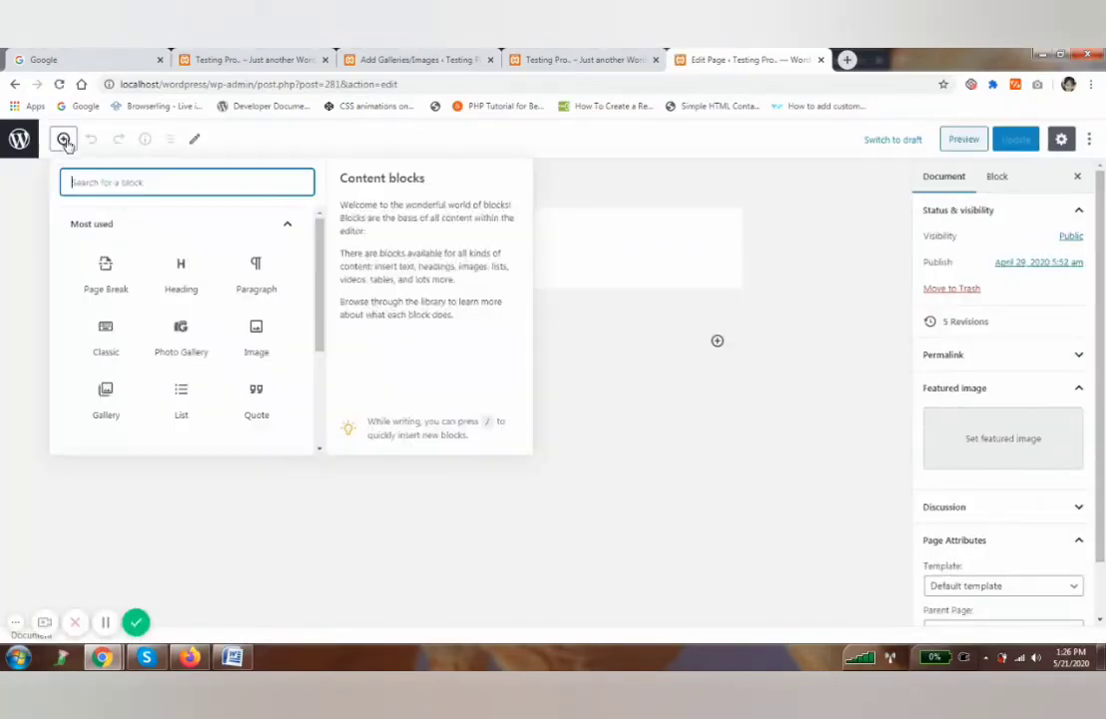
pyautogui.click(181, 337)
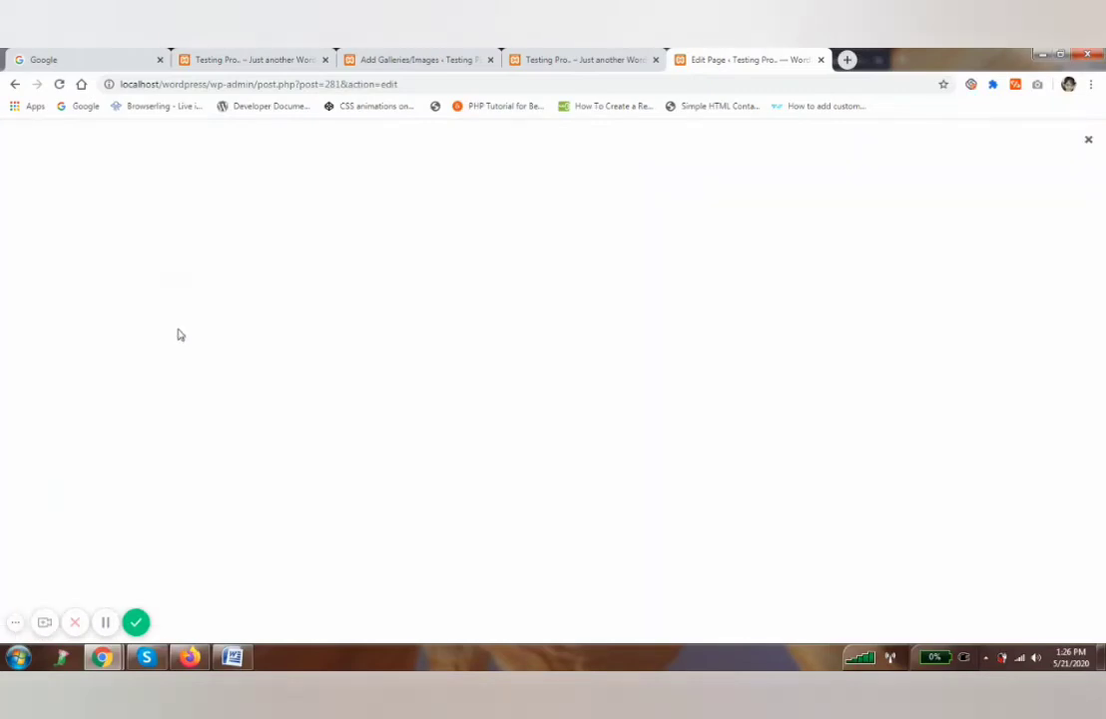
# Choose the 'gallery' gallery, turn off default options, and insert it as 500 x 300 thumbnails.
pyautogui.click(54, 351)
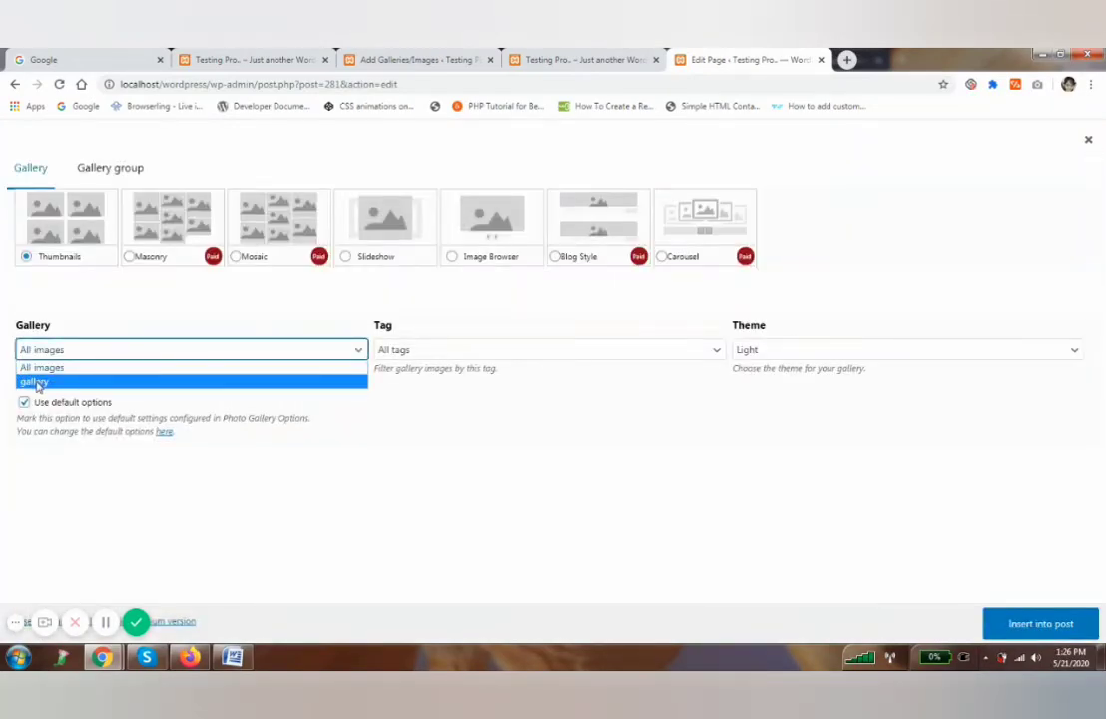
pyautogui.click(36, 384)
pyautogui.click(24, 402)
pyautogui.scroll(-2, 60, 439)
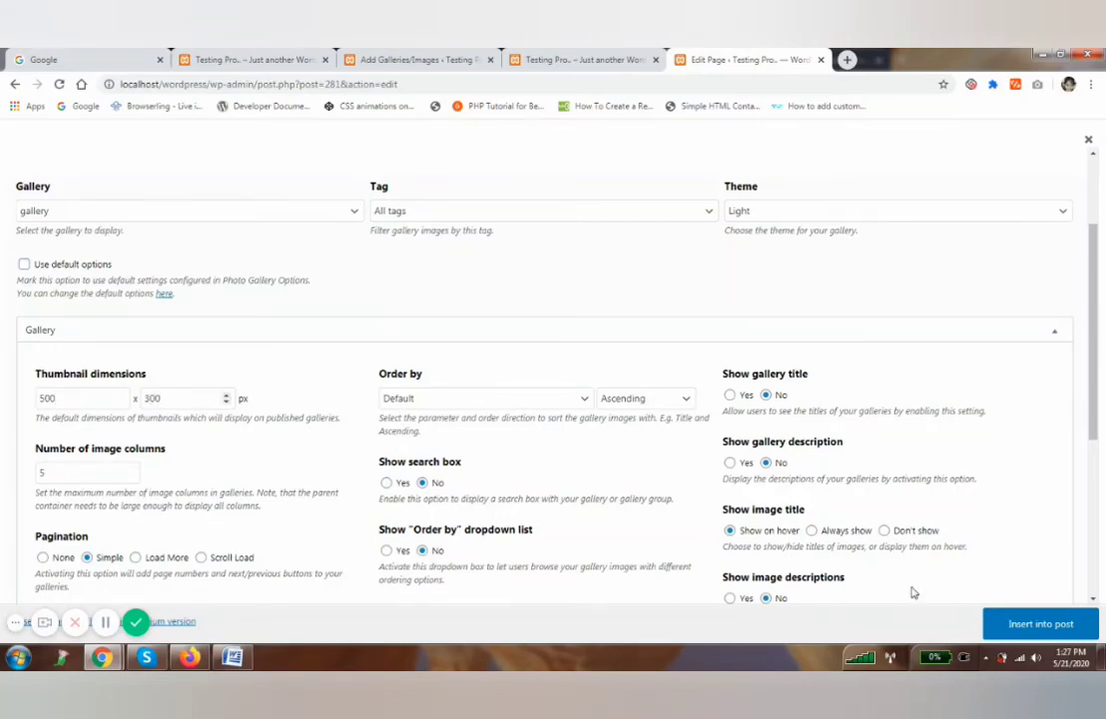
pyautogui.click(1038, 624)
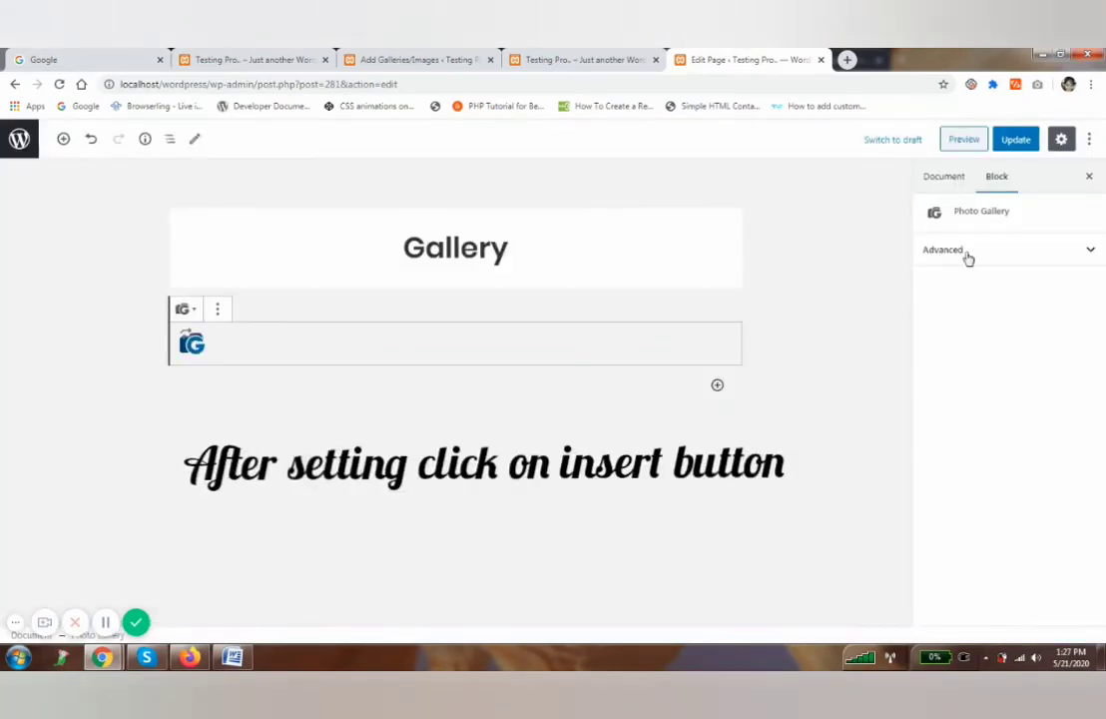
# Update the Gallery page and view the live page in the newly opened tab.
pyautogui.click(1016, 148)
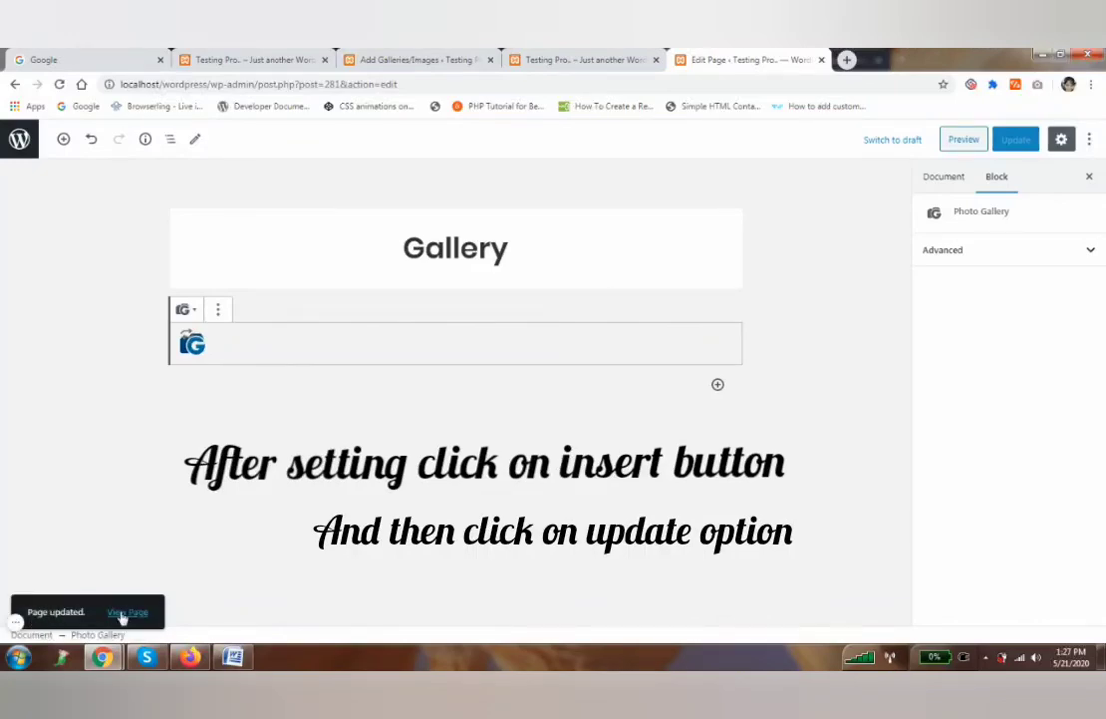
pyautogui.click(128, 612)
pyautogui.click(888, 59)
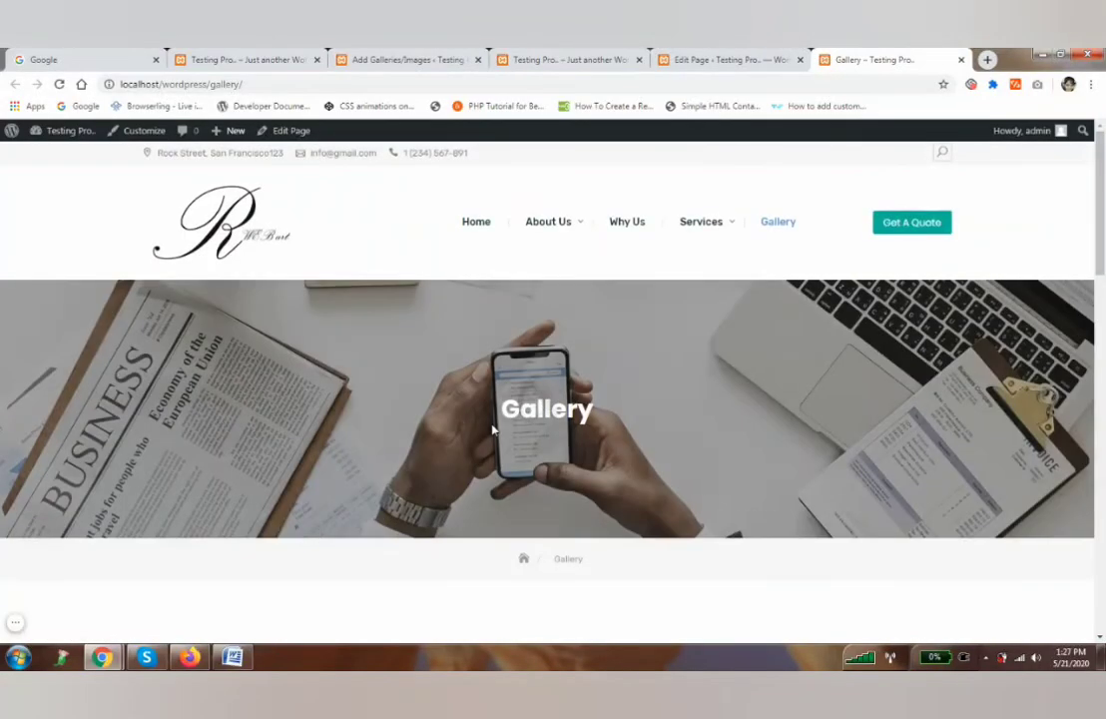
pyautogui.scroll(-5, 493, 427)
pyautogui.scroll(-4, 708, 439)
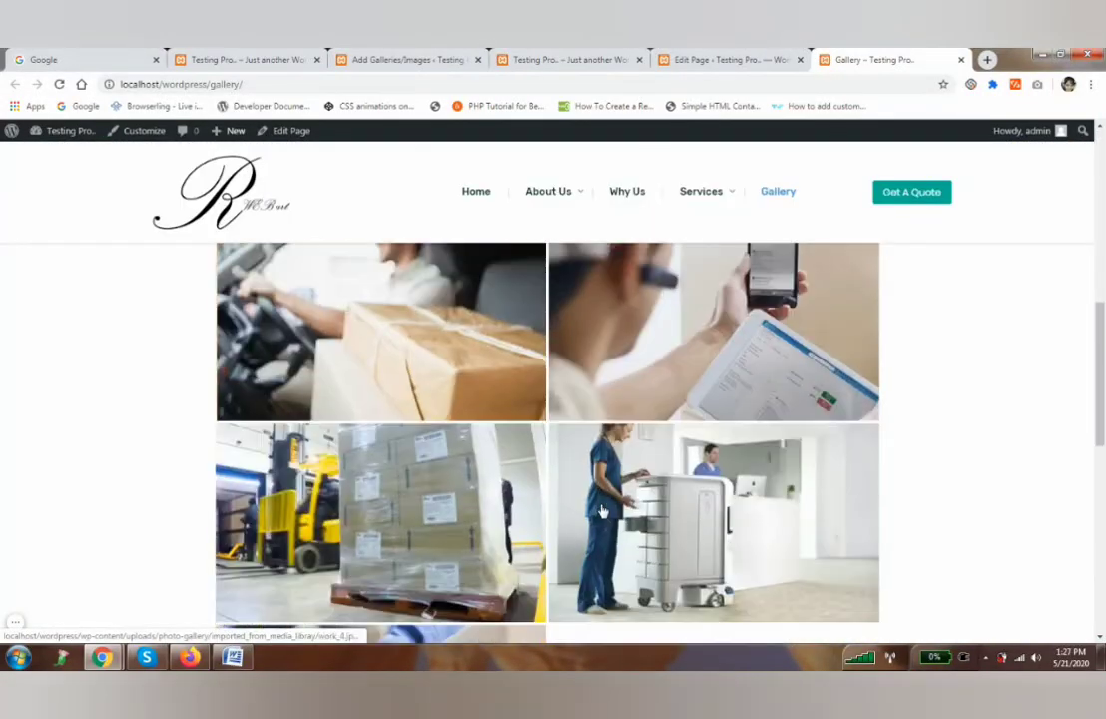
pyautogui.scroll(-7, 552, 499)
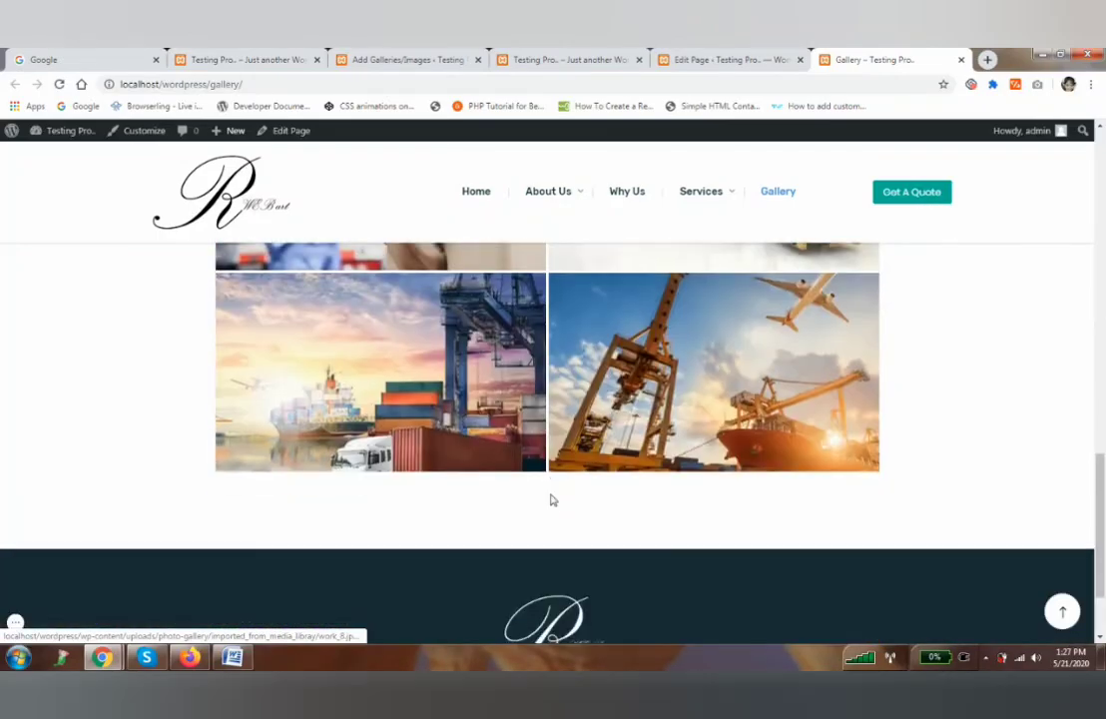
pyautogui.scroll(2, 552, 499)
pyautogui.scroll(10, 552, 499)
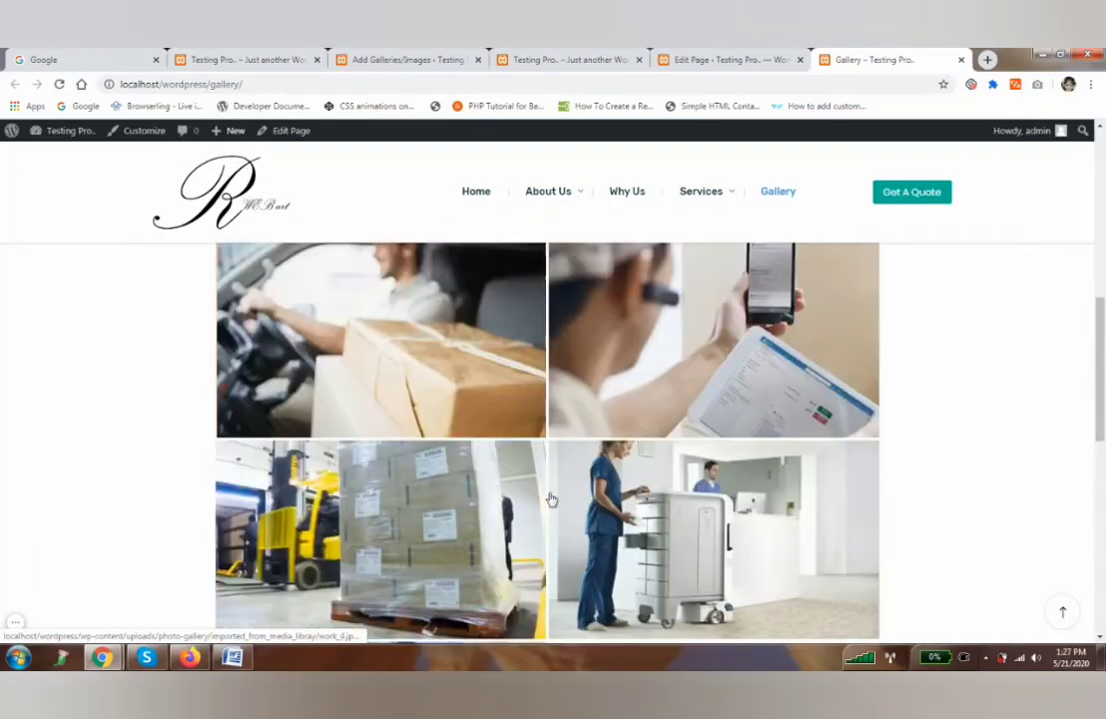
pyautogui.scroll(-8, 550, 499)
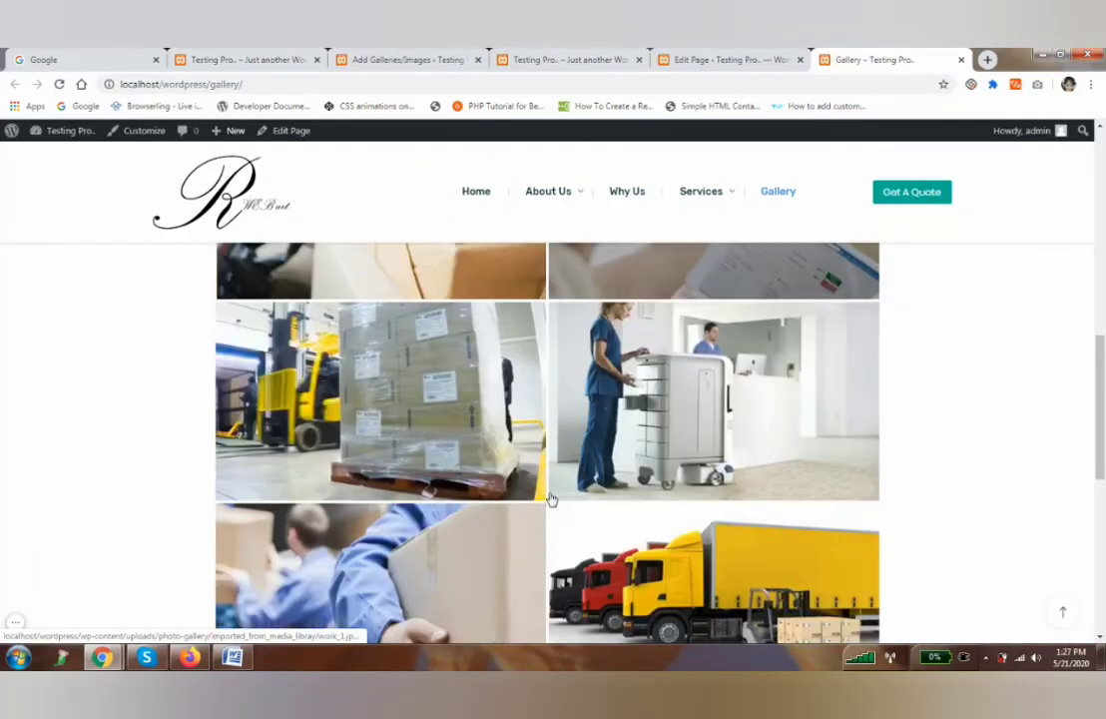